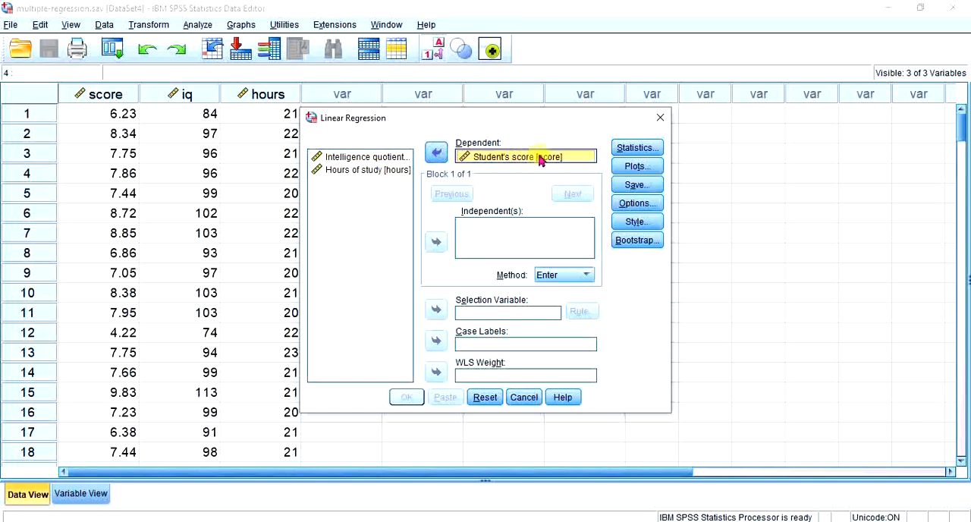
Add Intelligence quotient [iq] and Hours of study [hours] as the independent variables of the linear regression
{"action": "left_click", "coordinate": [356, 160]}
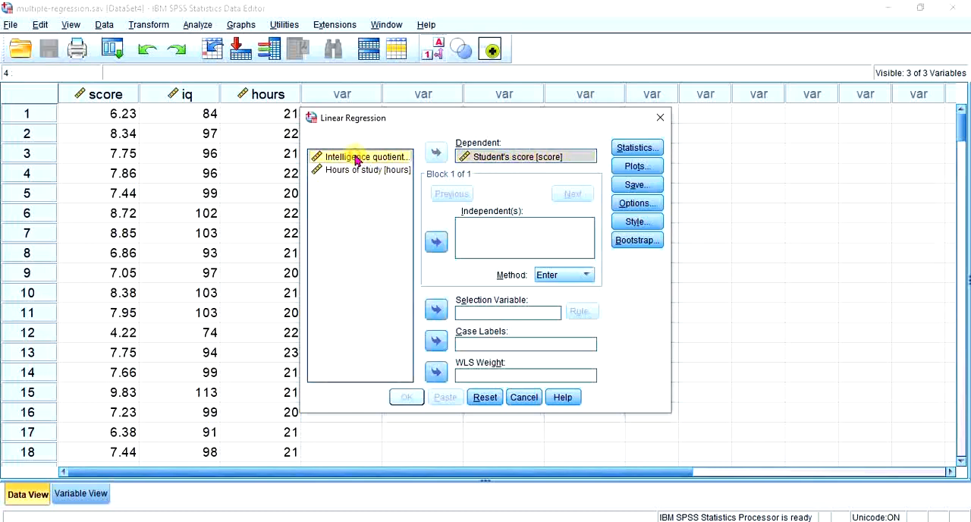
{"action": "left_click", "coordinate": [352, 171], "text": "shift"}
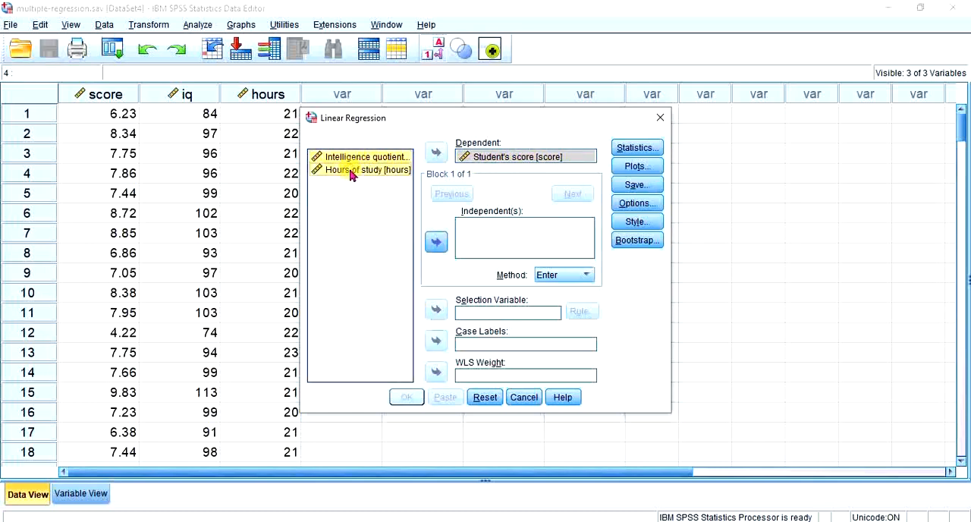
{"action": "left_click", "coordinate": [436, 241]}
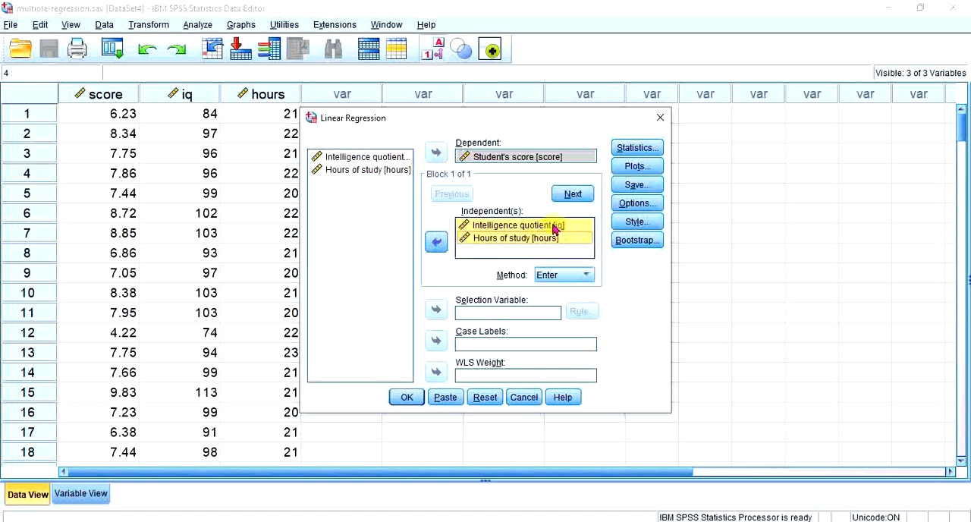
Request 95% confidence intervals, collinearity diagnostics, Durbin-Watson and casewise diagnostics for outliers outside 3 standard deviations in the regression statistics
{"action": "left_click", "coordinate": [636, 148]}
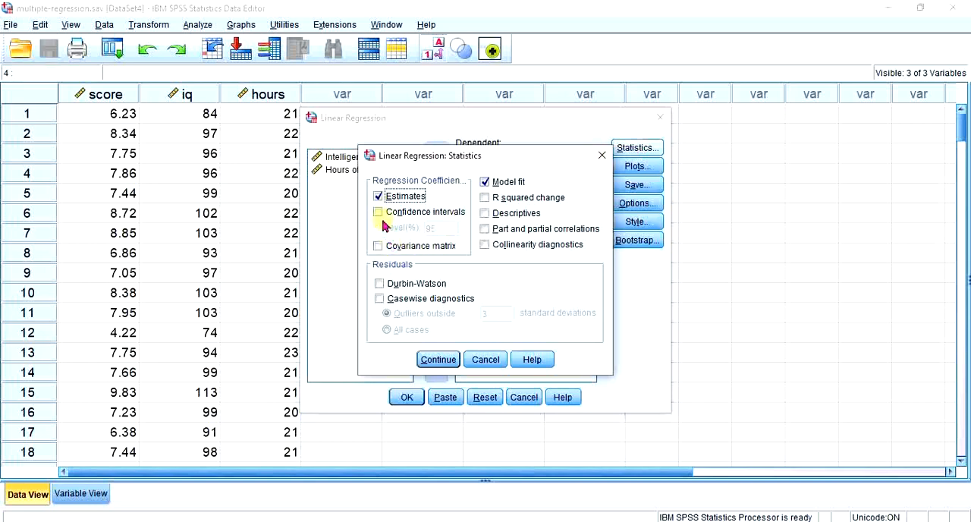
{"action": "left_click", "coordinate": [404, 214]}
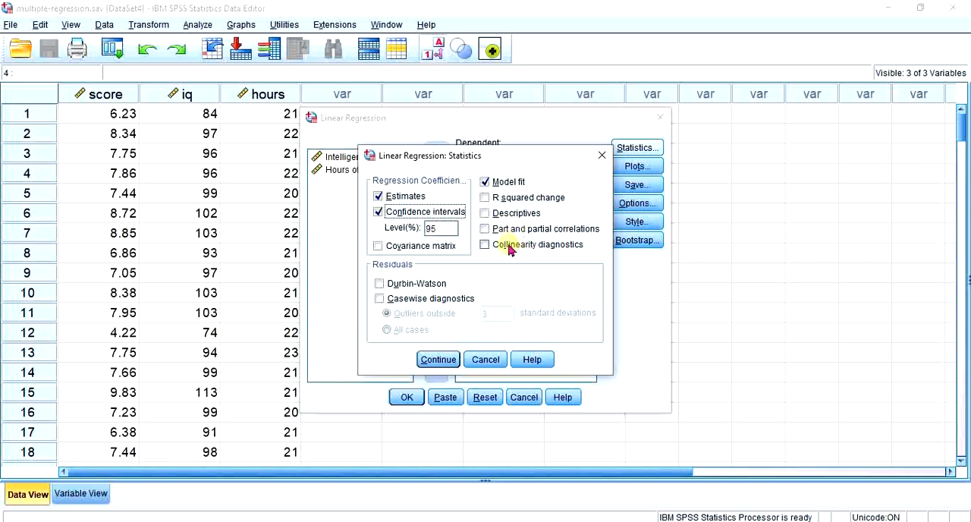
{"action": "left_click", "coordinate": [485, 247]}
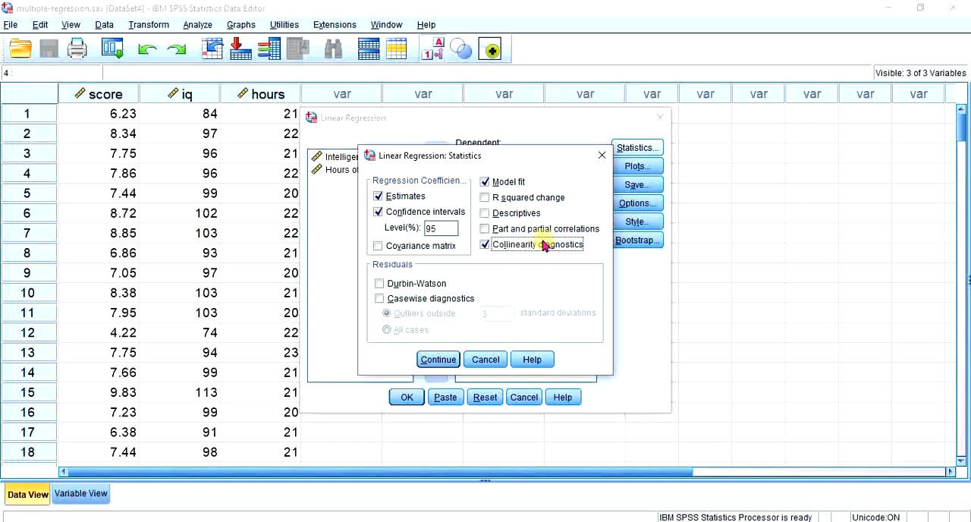
{"action": "left_click", "coordinate": [380, 283]}
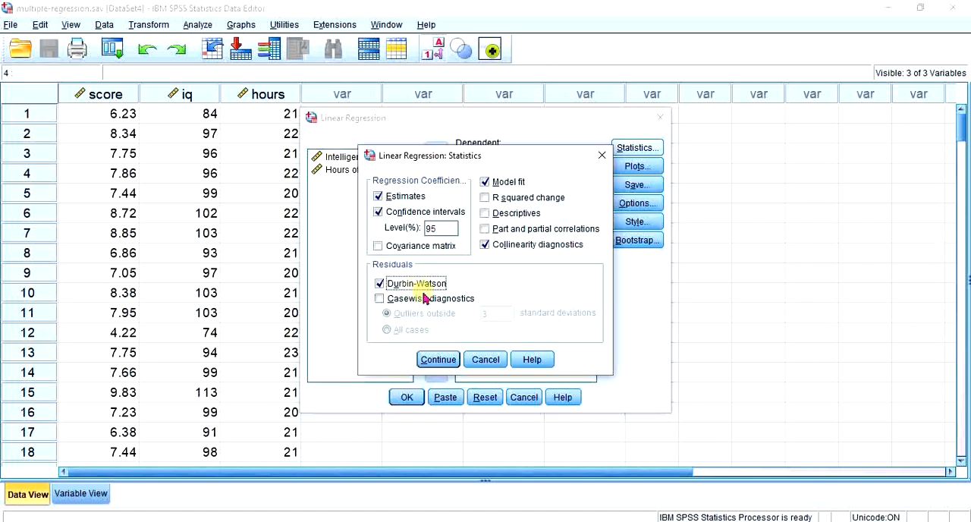
{"action": "left_click", "coordinate": [422, 301]}
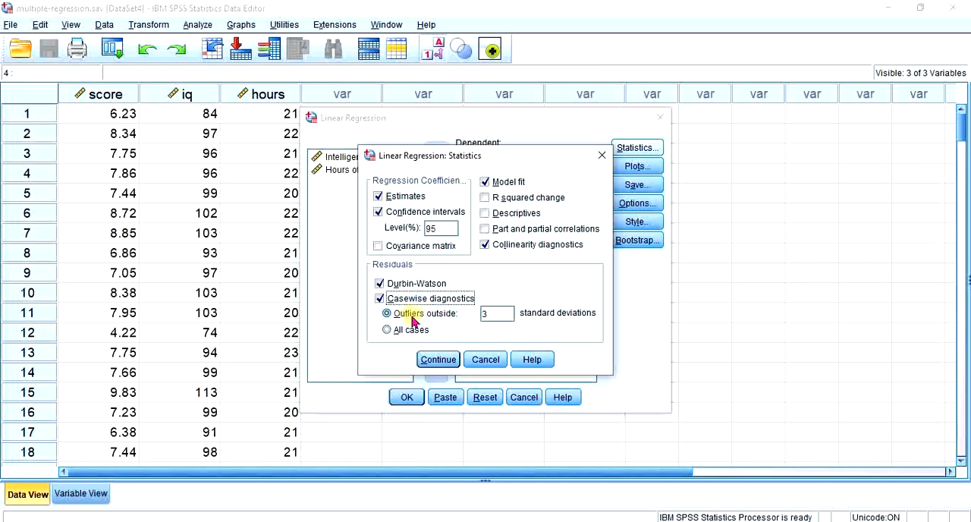
{"action": "left_click", "coordinate": [493, 313]}
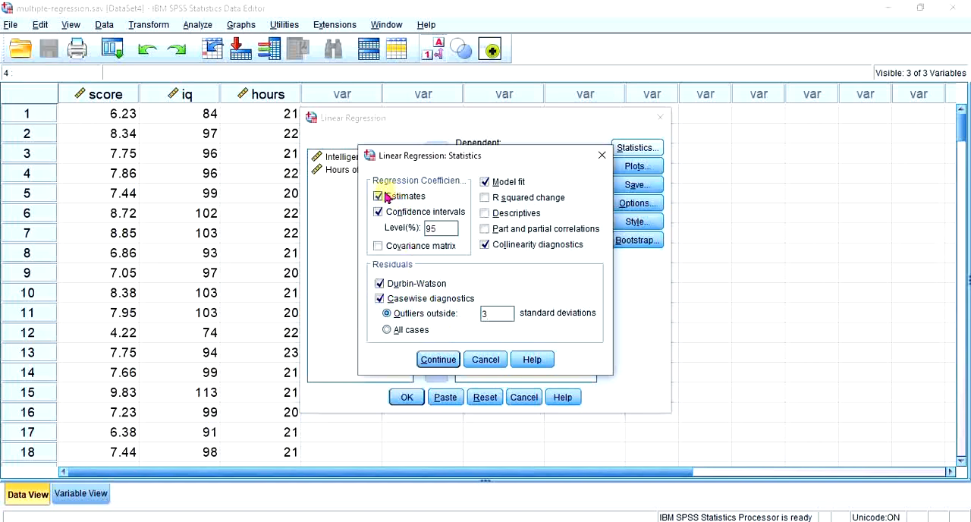
{"action": "left_click", "coordinate": [439, 360]}
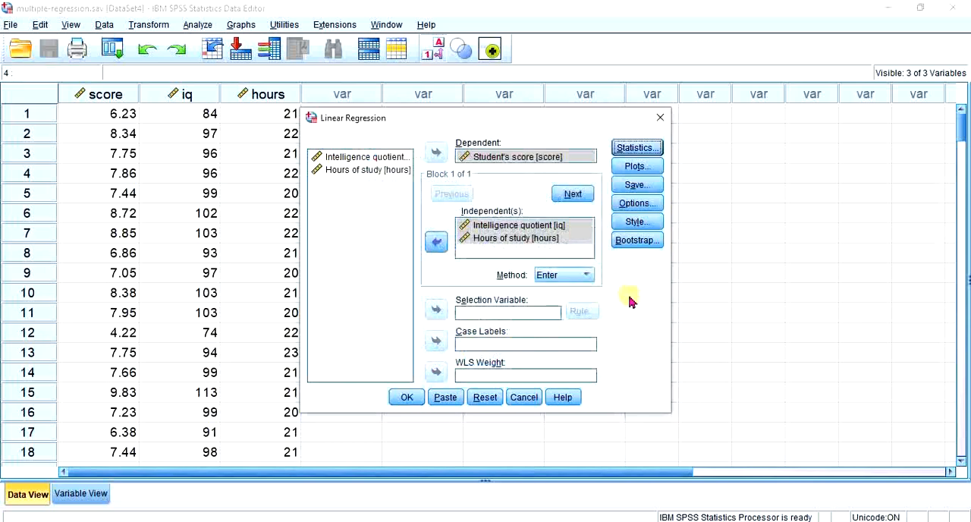
Define a regression scatter plot with *ZRESID on the Y axis and *ZPRED on the X axis
{"action": "left_click", "coordinate": [636, 169]}
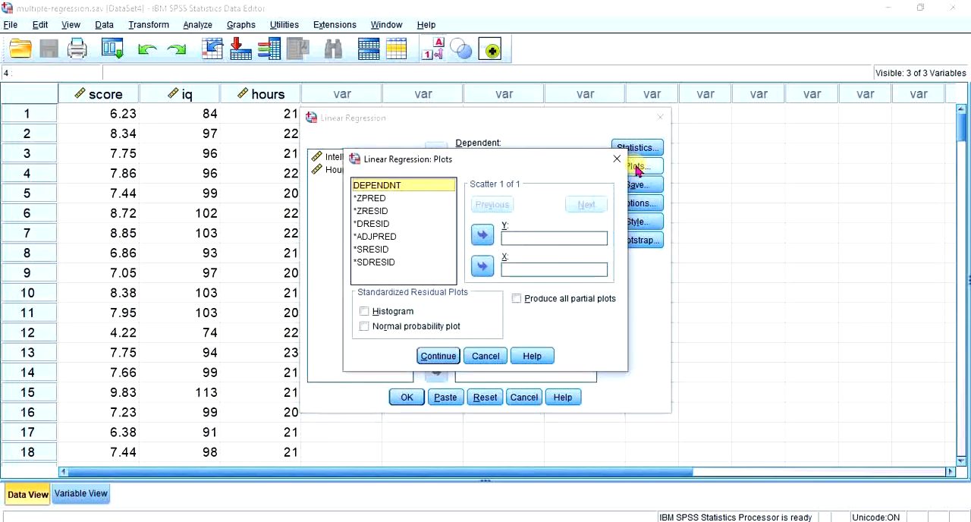
{"action": "left_click", "coordinate": [372, 213]}
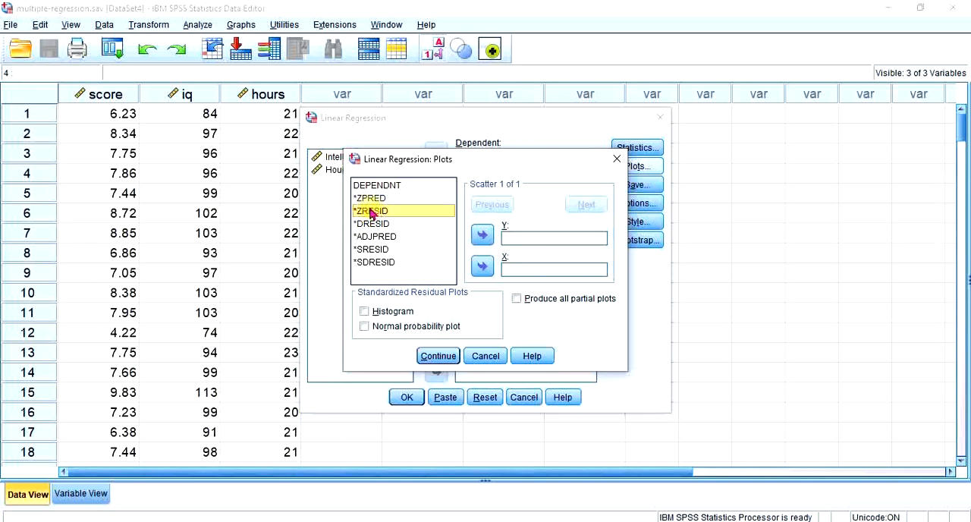
{"action": "left_click", "coordinate": [482, 236]}
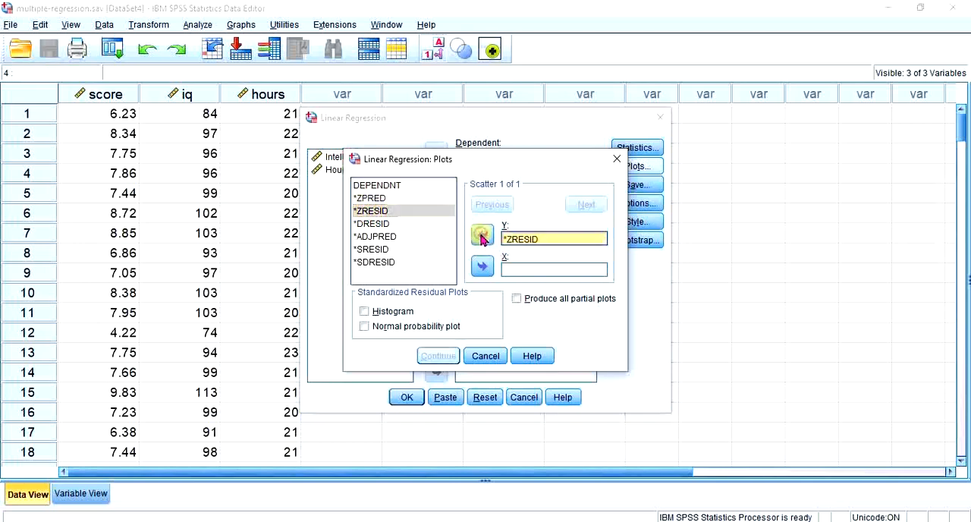
{"action": "left_click", "coordinate": [374, 198]}
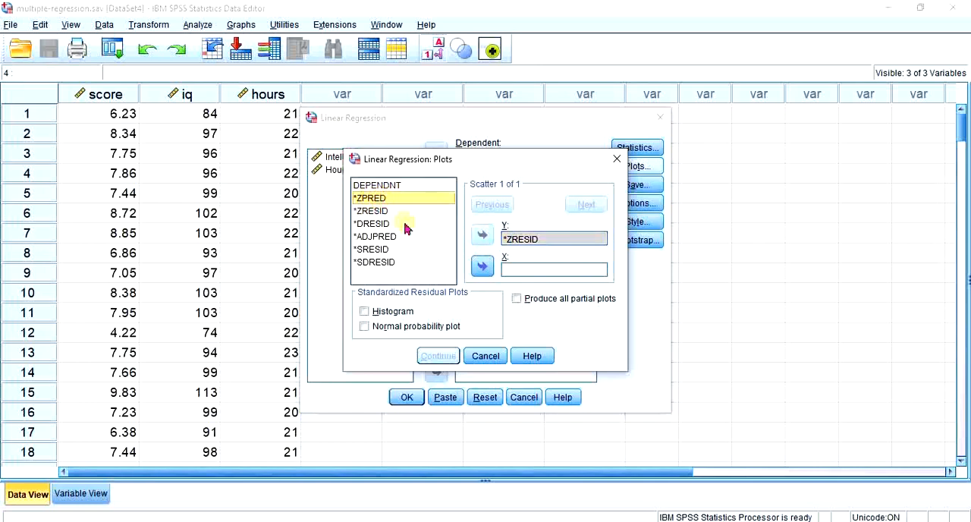
{"action": "left_click", "coordinate": [483, 267]}
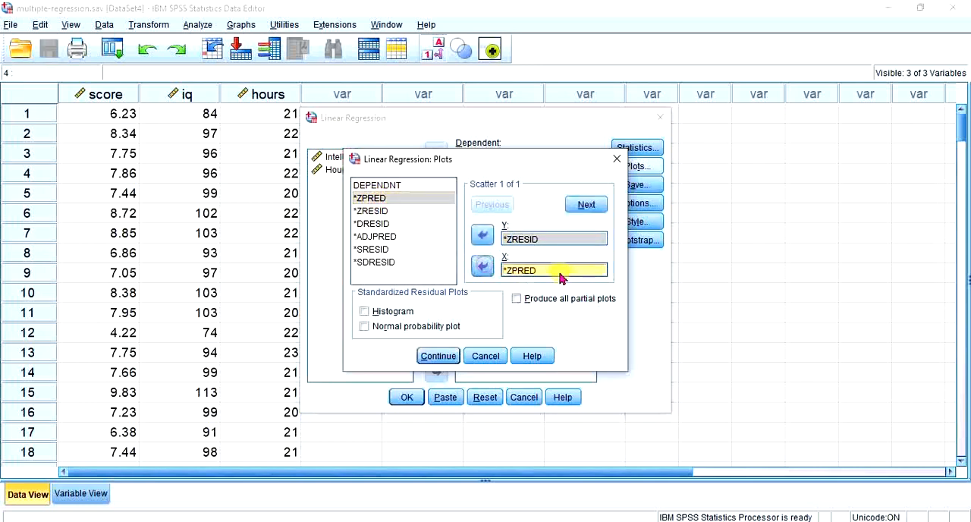
Include the standardized residual histogram, the normal probability plot and all partial plots in the regression plots
{"action": "left_click", "coordinate": [392, 312]}
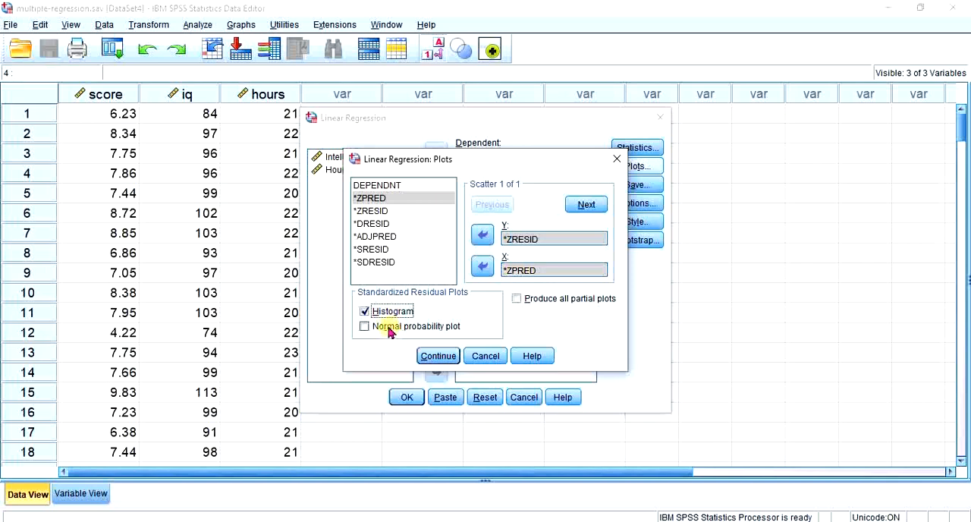
{"action": "left_click", "coordinate": [398, 328]}
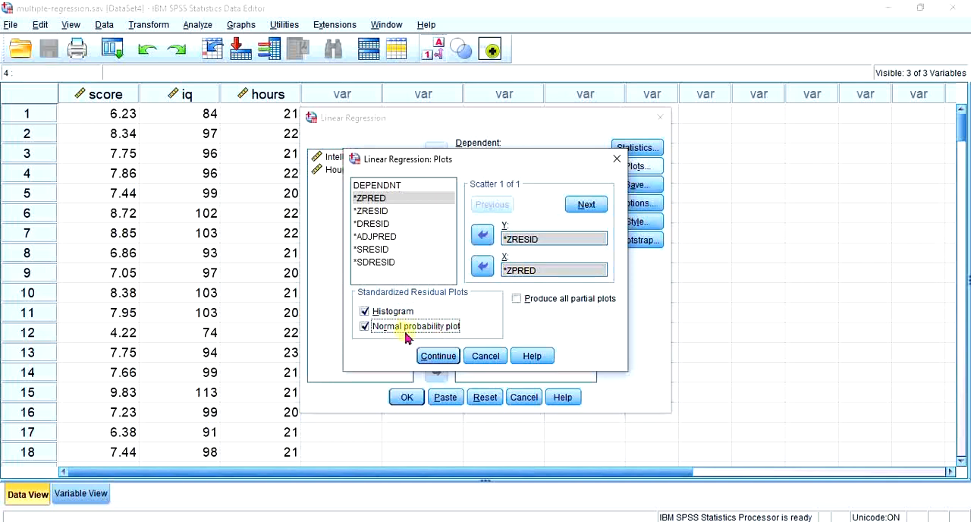
{"action": "left_click", "coordinate": [517, 299]}
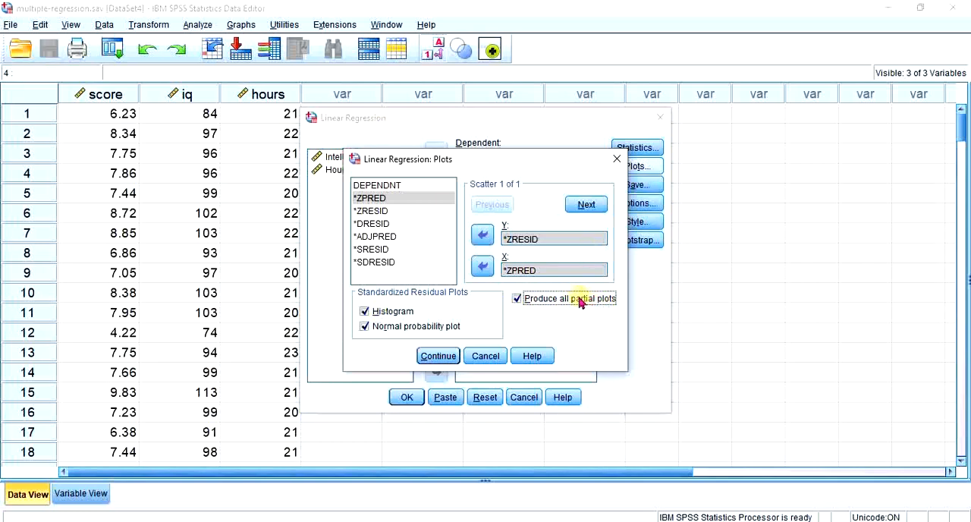
{"action": "left_click", "coordinate": [440, 359]}
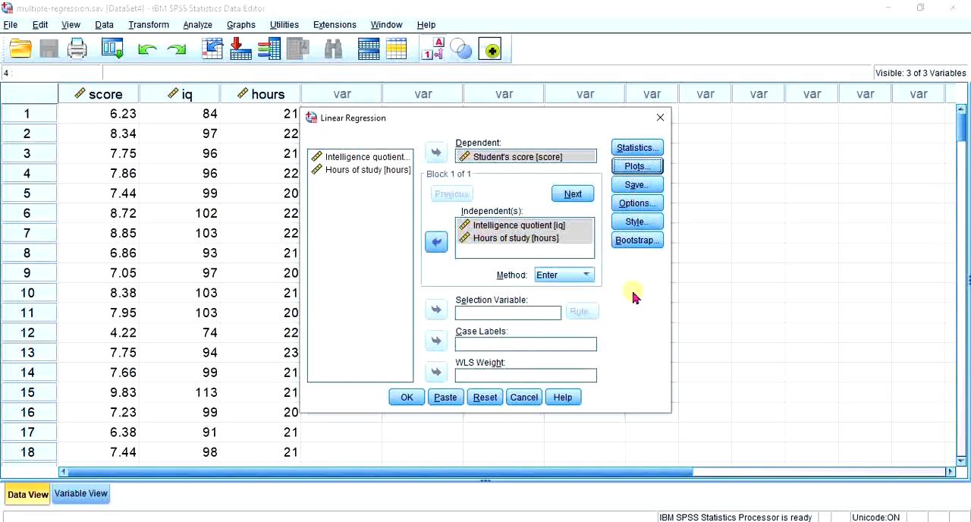
Save unstandardized predicted values plus standardized, studentized and studentized deleted residuals as new variables, and run the regression
{"action": "left_click", "coordinate": [636, 189]}
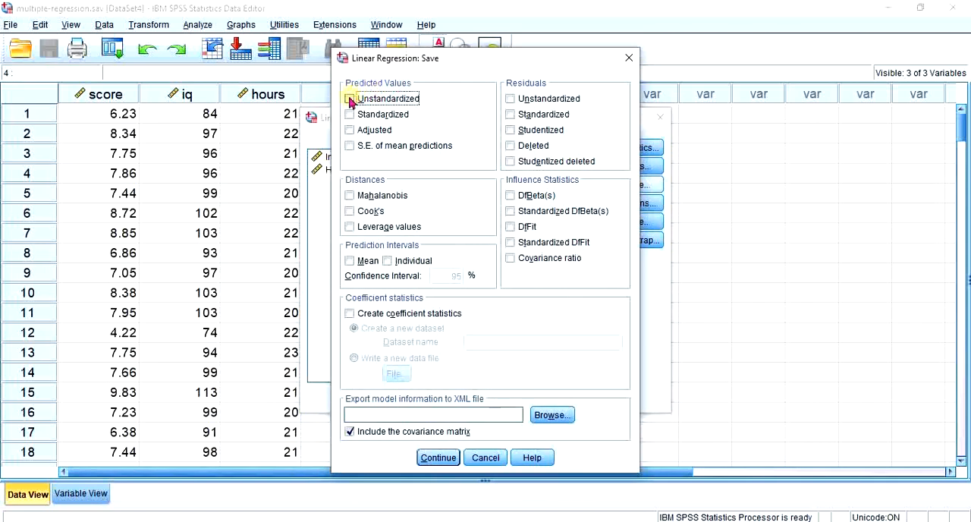
{"action": "left_click", "coordinate": [350, 99]}
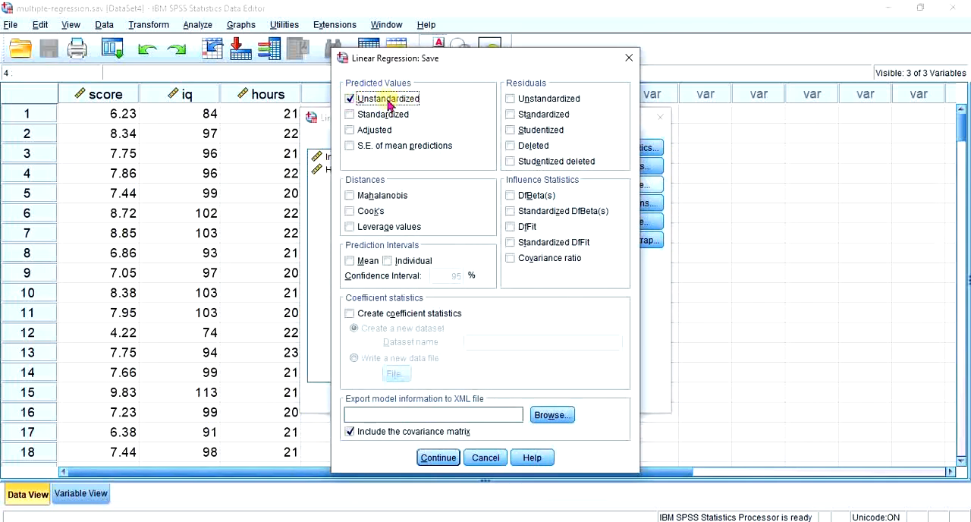
{"action": "left_click", "coordinate": [531, 116]}
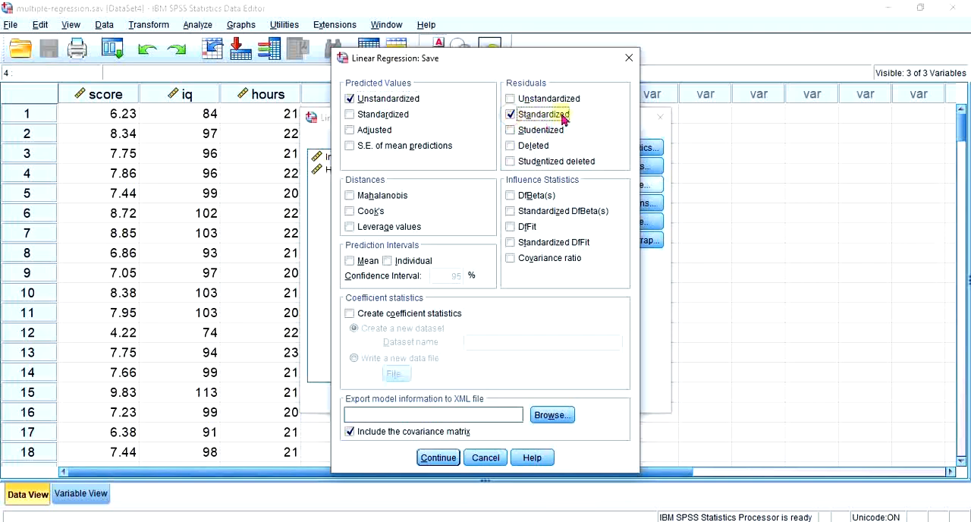
{"action": "left_click", "coordinate": [513, 132]}
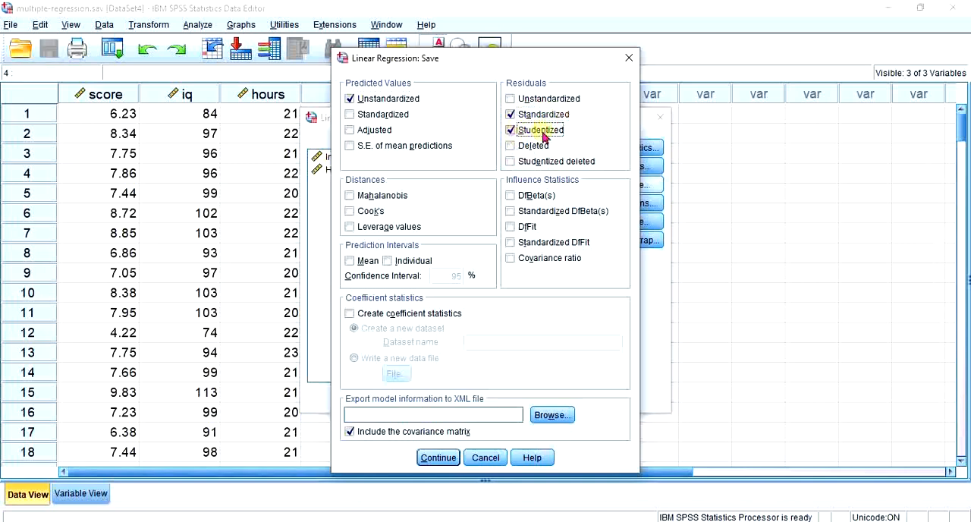
{"action": "left_click", "coordinate": [512, 163]}
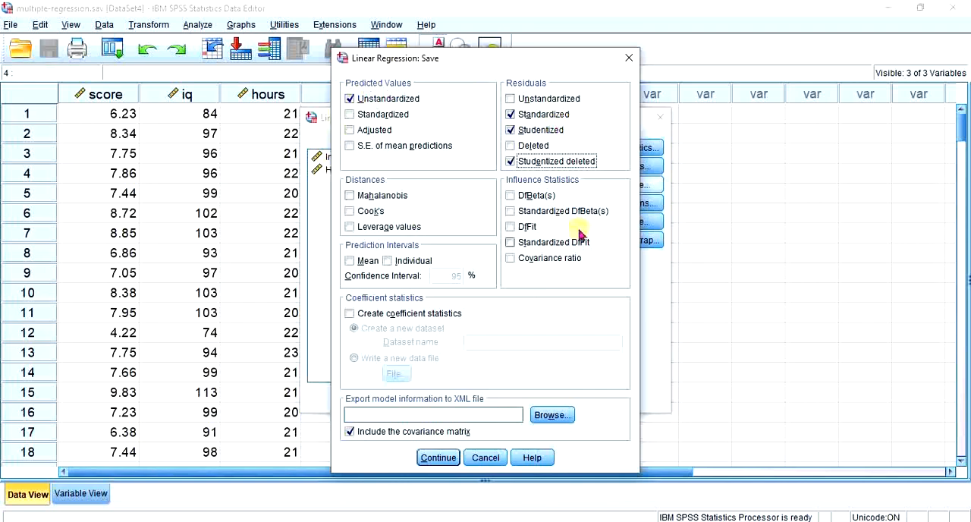
{"action": "left_click", "coordinate": [439, 458]}
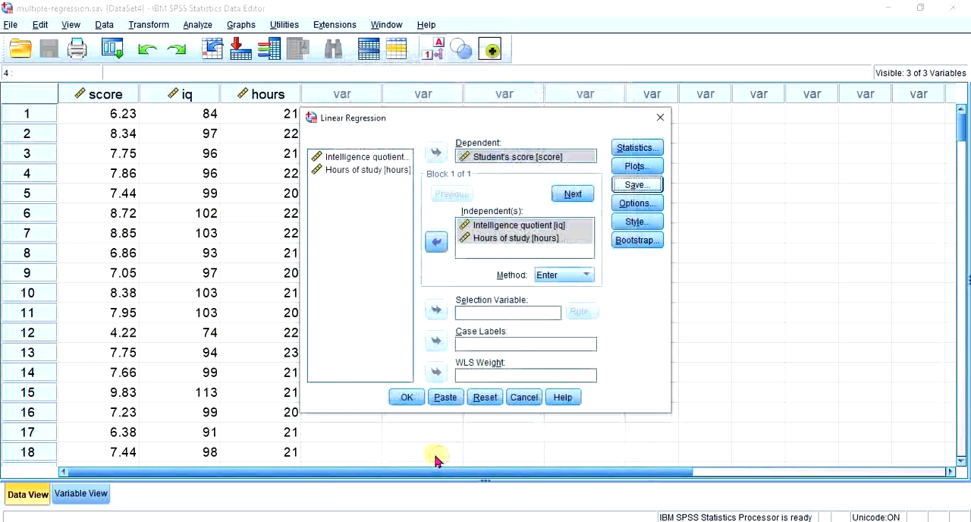
{"action": "left_click", "coordinate": [406, 399]}
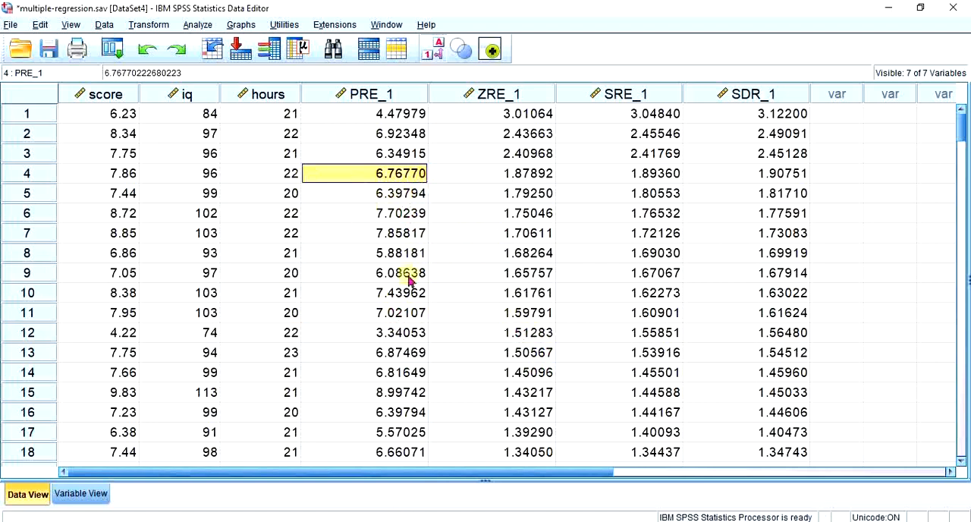
Sort the cases in descending order by the studentized deleted residuals in SDR_1
{"action": "left_click", "coordinate": [372, 93]}
{"action": "left_click", "coordinate": [475, 93]}
{"action": "left_click", "coordinate": [600, 92]}
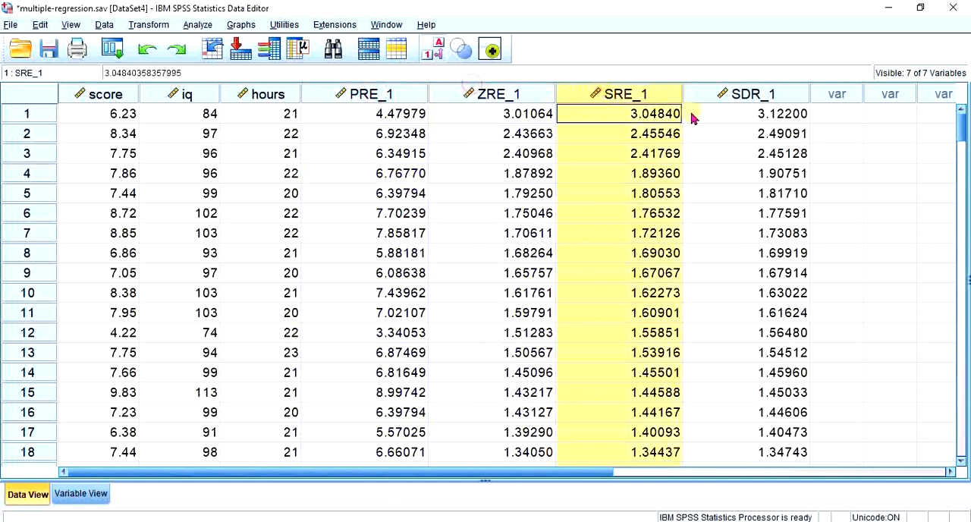
{"action": "left_click", "coordinate": [736, 97]}
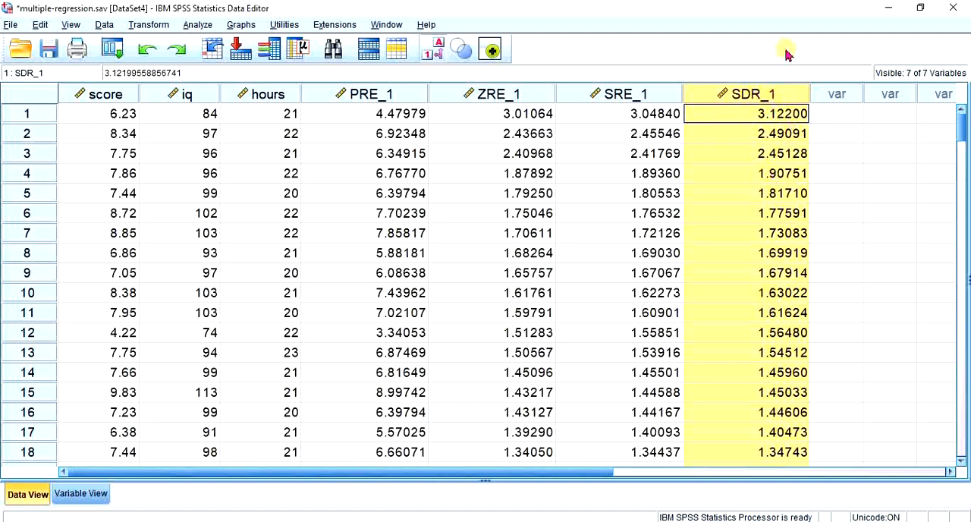
{"action": "right_click", "coordinate": [735, 93]}
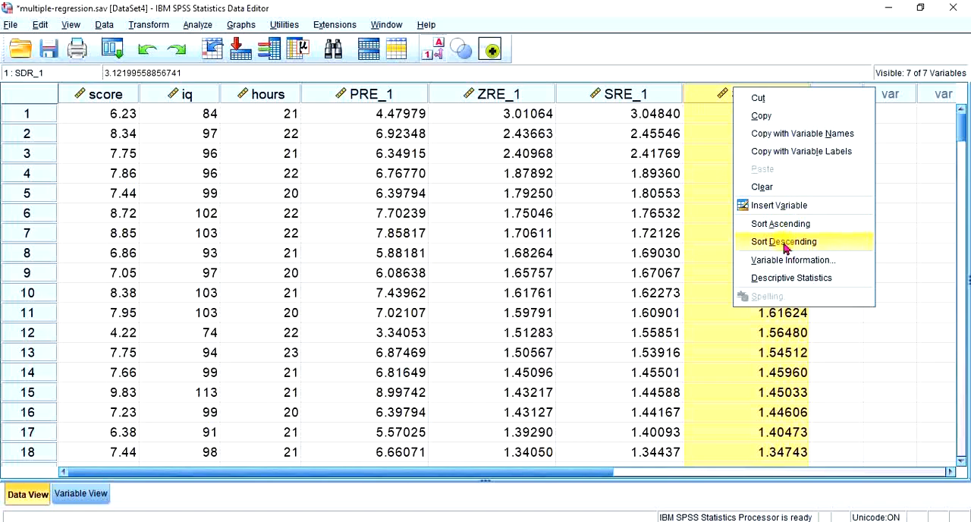
{"action": "left_click", "coordinate": [785, 243]}
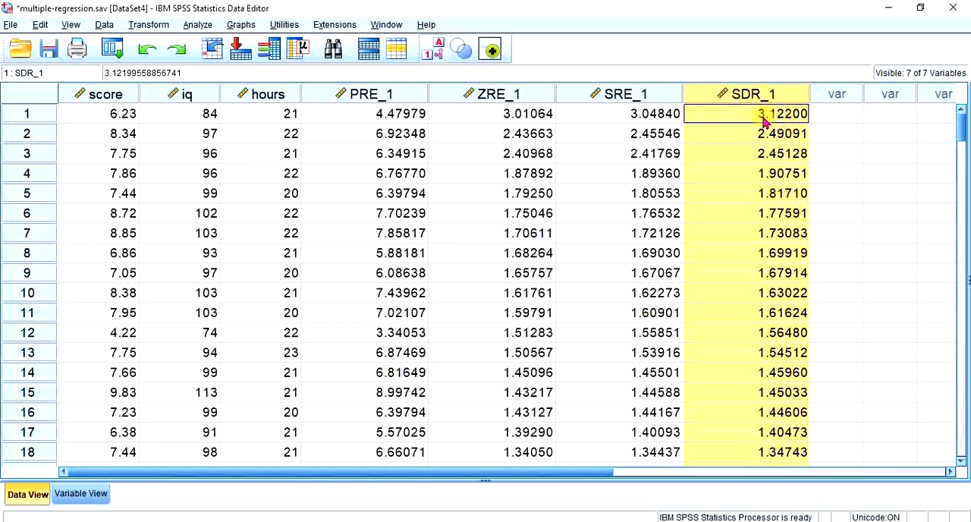
Examine the sorted SDR_1 column down to its last case to check the extreme studentized deleted residuals for outliers
{"action": "scroll", "coordinate": [750, 287], "scroll_direction": "down", "scroll_amount": 20}
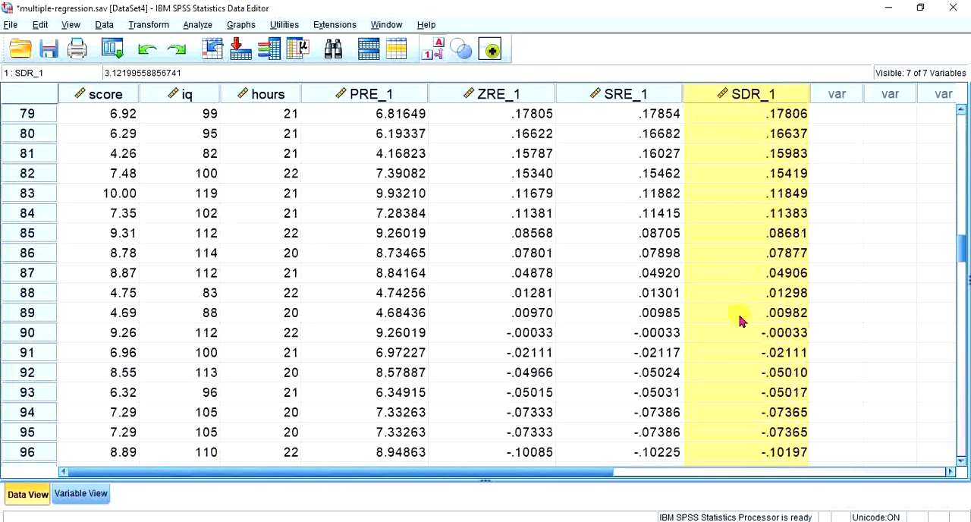
{"action": "scroll", "coordinate": [739, 317], "scroll_direction": "down", "scroll_amount": 9}
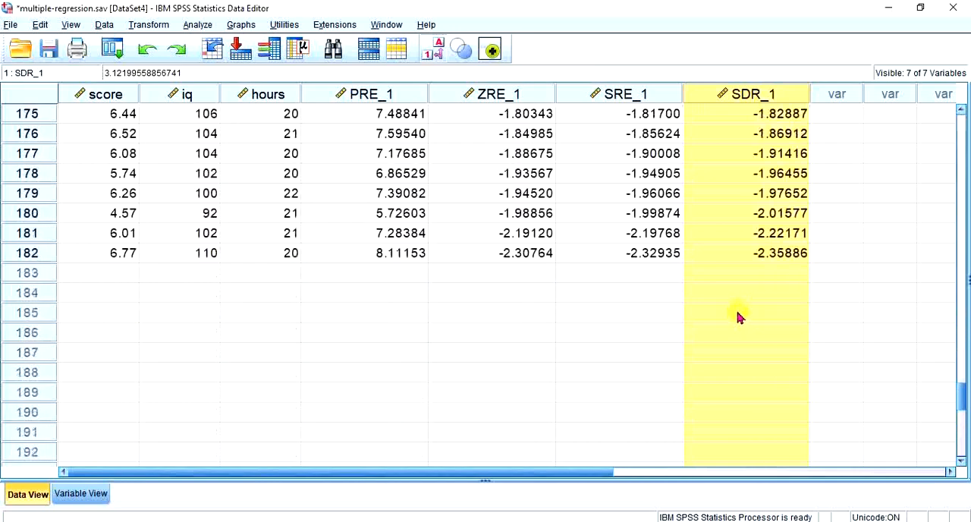
{"action": "scroll", "coordinate": [769, 394], "scroll_direction": "up", "scroll_amount": 2}
{"action": "left_click", "coordinate": [756, 377]}
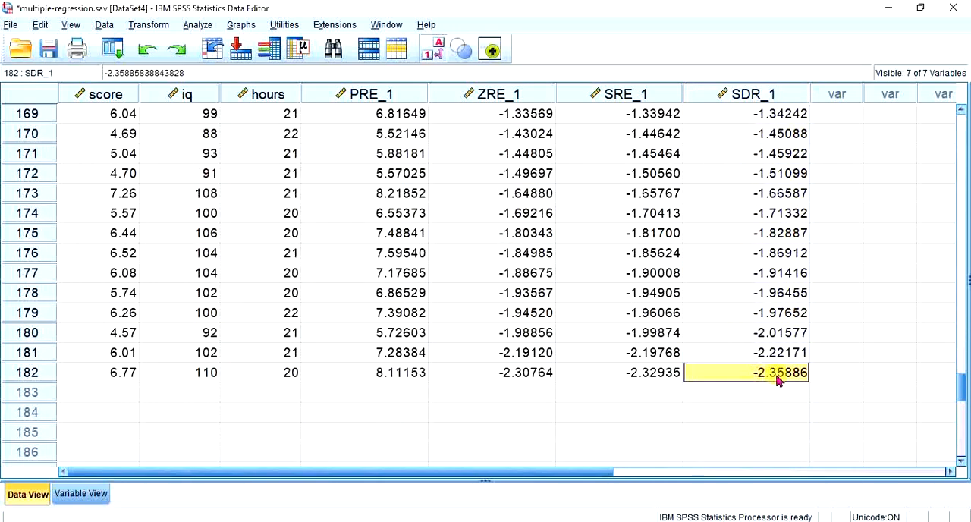
{"action": "scroll", "coordinate": [766, 377], "scroll_direction": "up", "scroll_amount": 20}
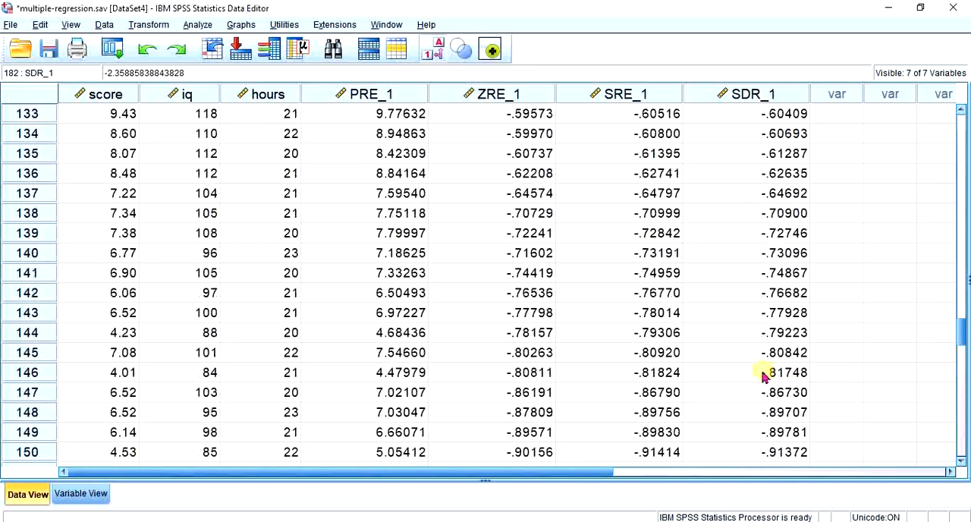
{"action": "scroll", "coordinate": [756, 377], "scroll_direction": "up", "scroll_amount": 20}
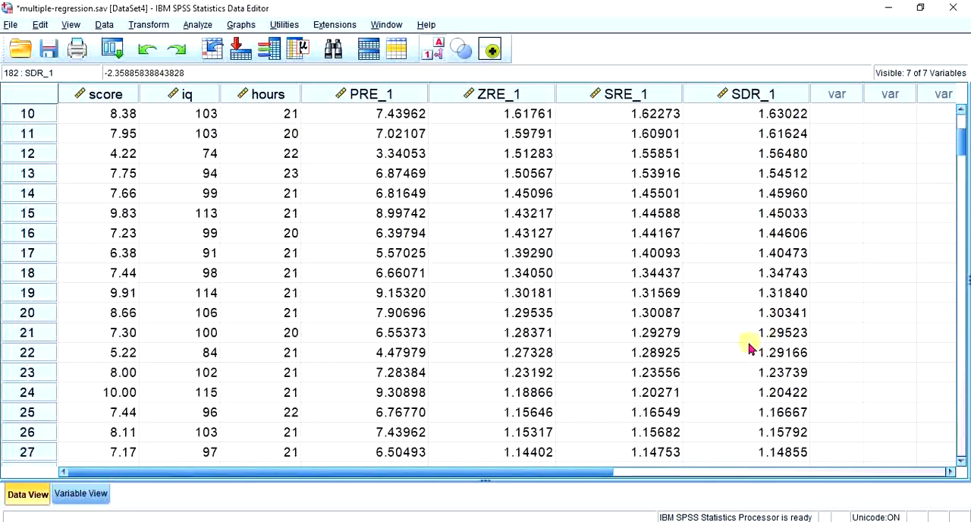
Compare the highest studentized deleted residual in the SDR_1 column with the Casewise Diagnostics table in the latest regression output
{"action": "left_click", "coordinate": [771, 120]}
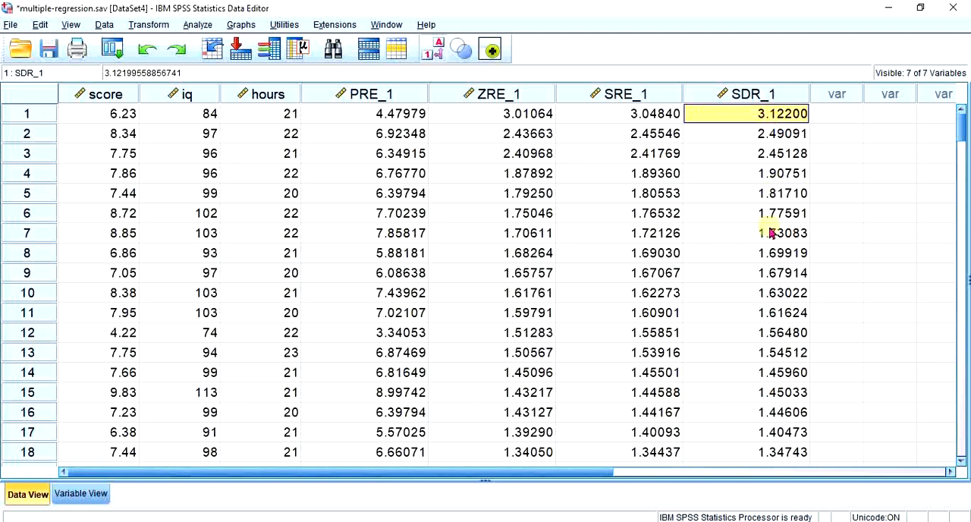
{"action": "left_click", "coordinate": [773, 96]}
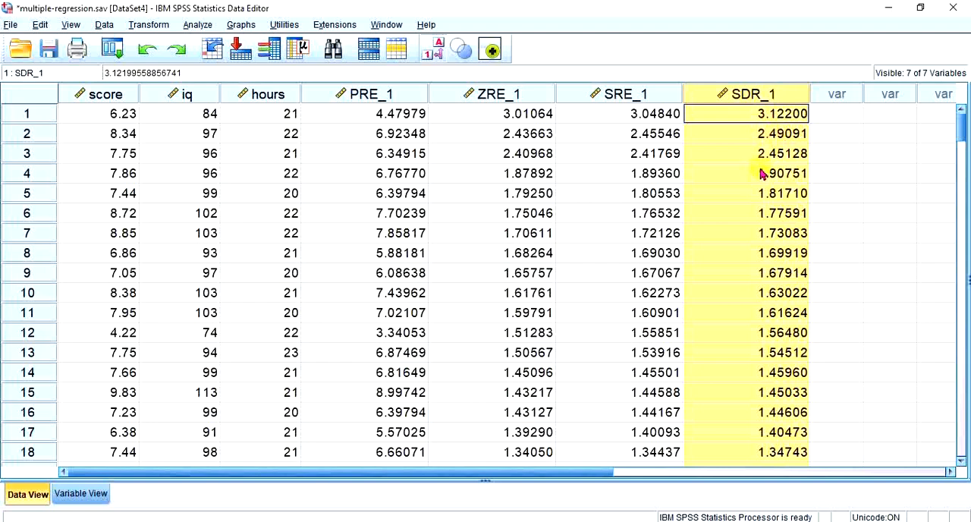
{"action": "key", "text": "alt+Tab"}
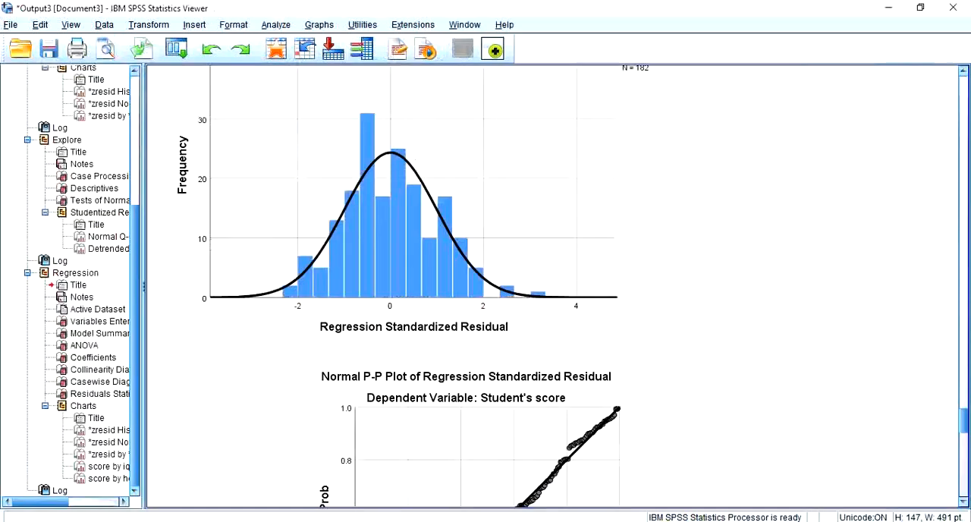
{"action": "scroll", "coordinate": [529, 249], "scroll_direction": "up", "scroll_amount": 20}
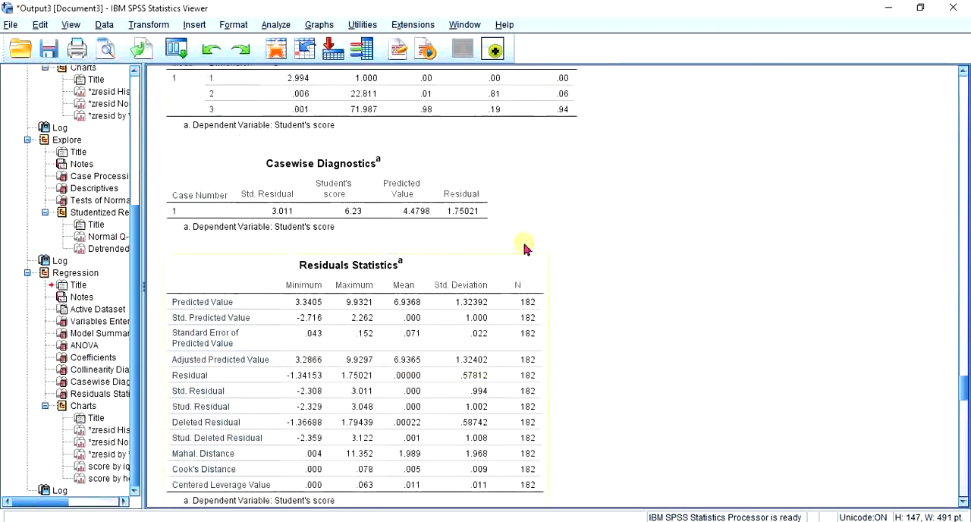
{"action": "scroll", "coordinate": [514, 244], "scroll_direction": "up", "scroll_amount": 15}
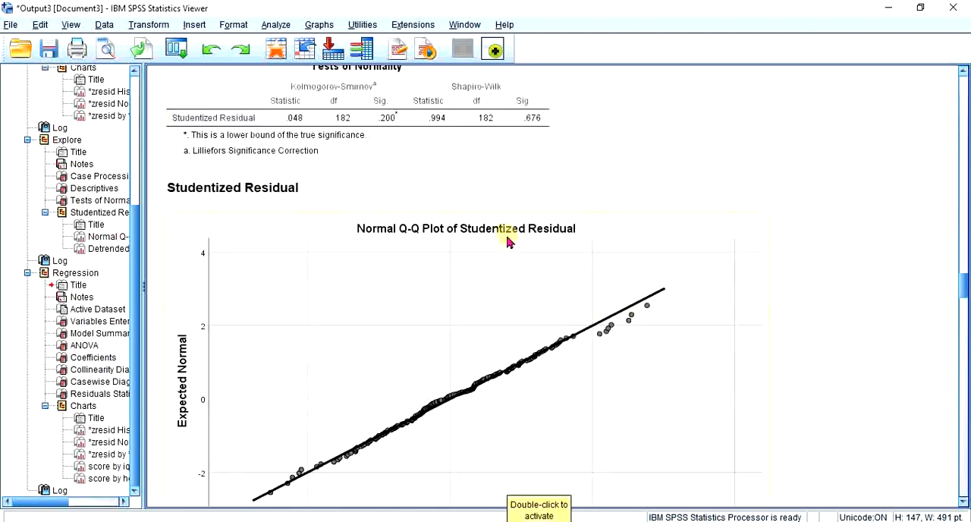
{"action": "scroll", "coordinate": [507, 240], "scroll_direction": "up", "scroll_amount": 8}
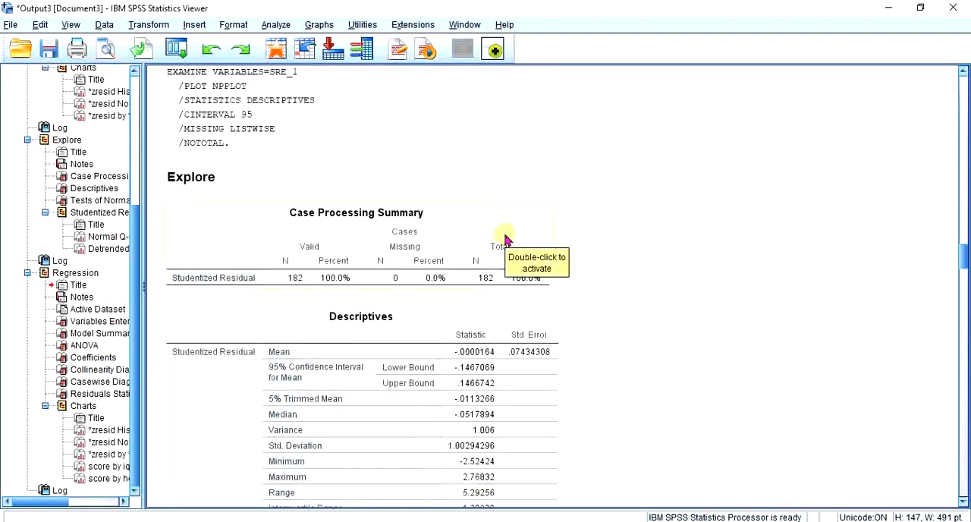
{"action": "scroll", "coordinate": [507, 240], "scroll_direction": "down", "scroll_amount": 20}
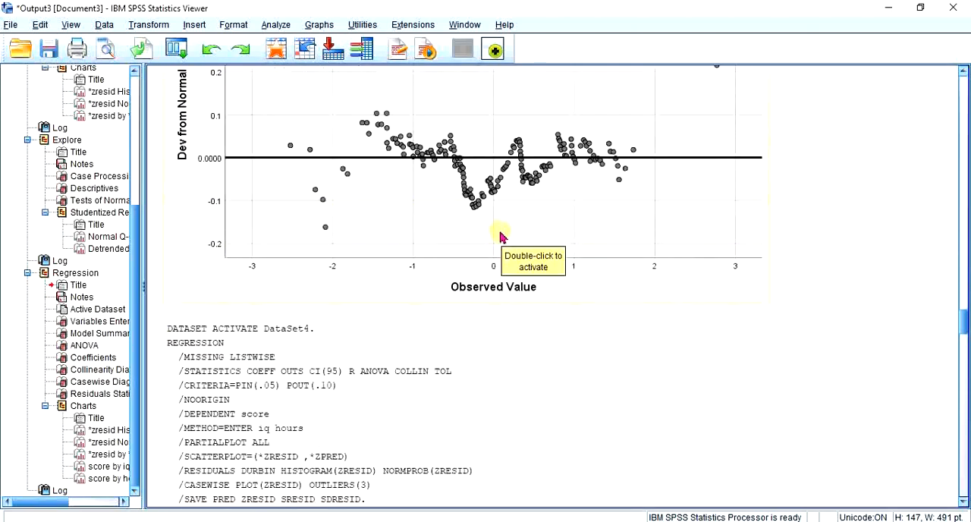
{"action": "scroll", "coordinate": [499, 234], "scroll_direction": "down", "scroll_amount": 5}
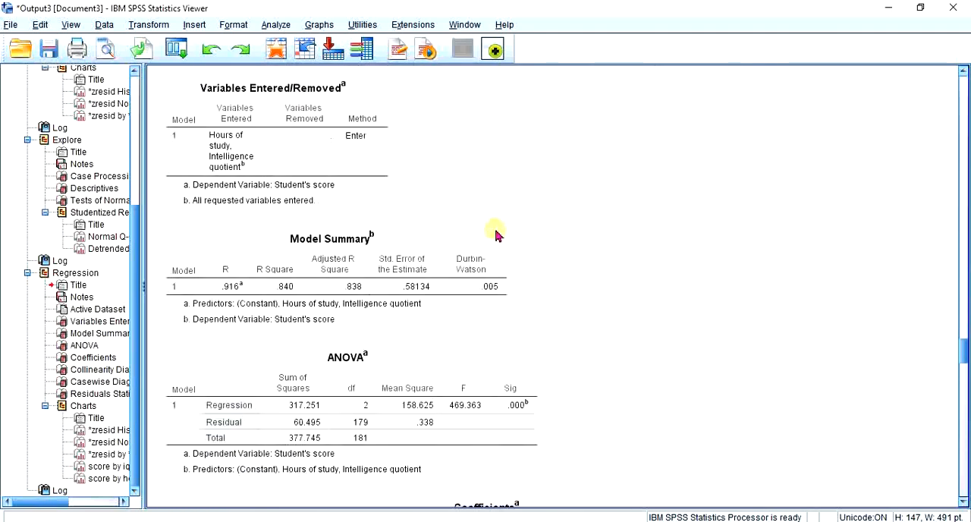
{"action": "scroll", "coordinate": [495, 234], "scroll_direction": "down", "scroll_amount": 15}
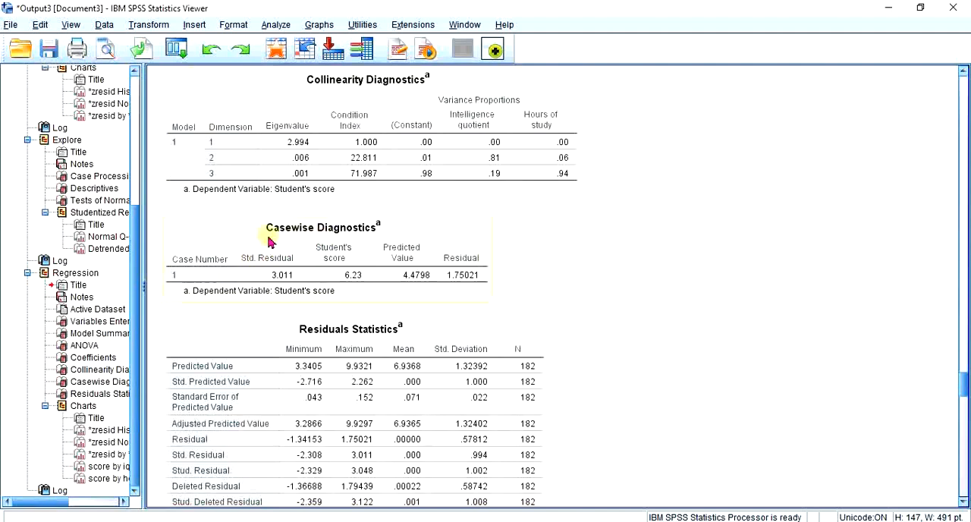
{"action": "scroll", "coordinate": [277, 249], "scroll_direction": "down", "scroll_amount": 2}
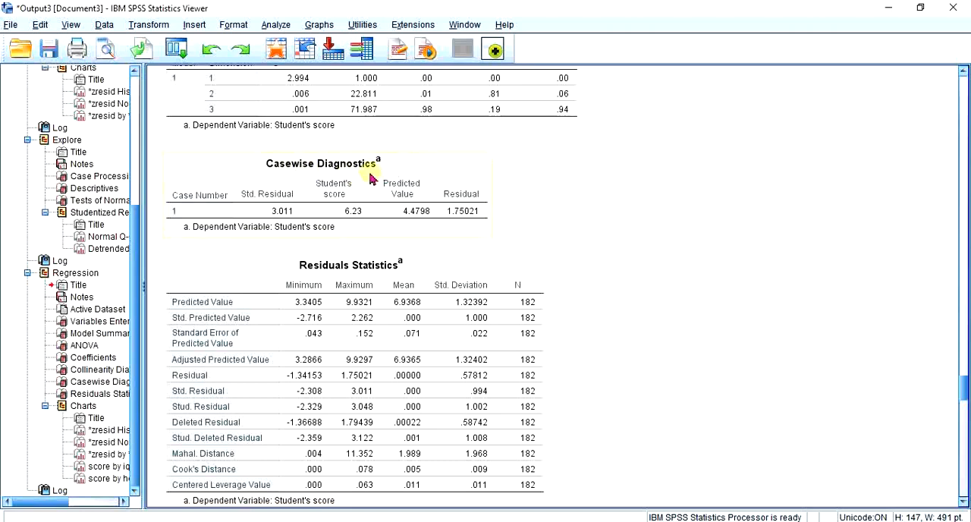
{"action": "left_click", "coordinate": [267, 216]}
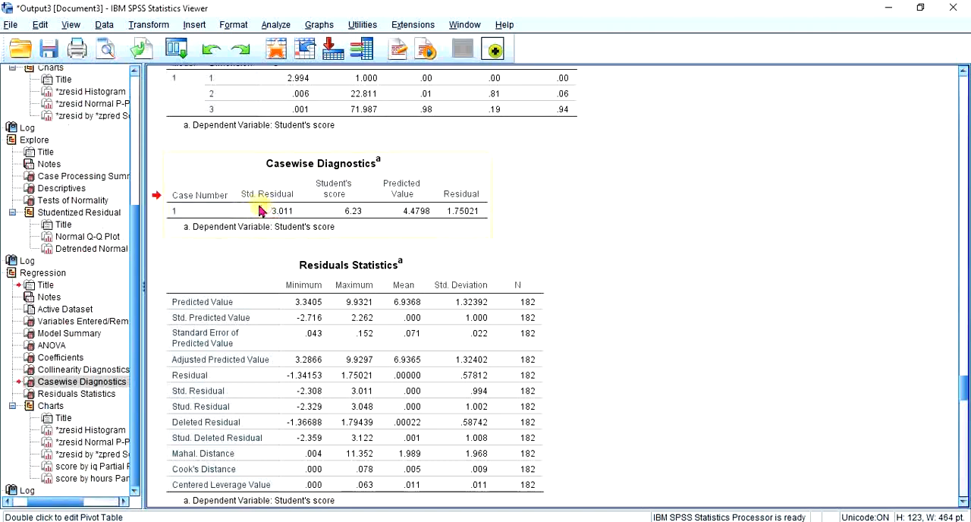
{"action": "double_click", "coordinate": [178, 213]}
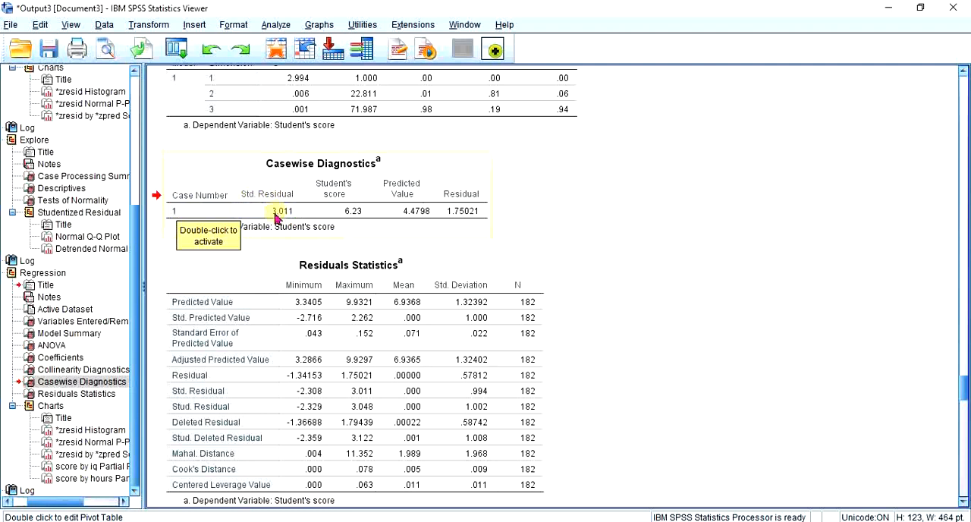
{"action": "left_click", "coordinate": [277, 214]}
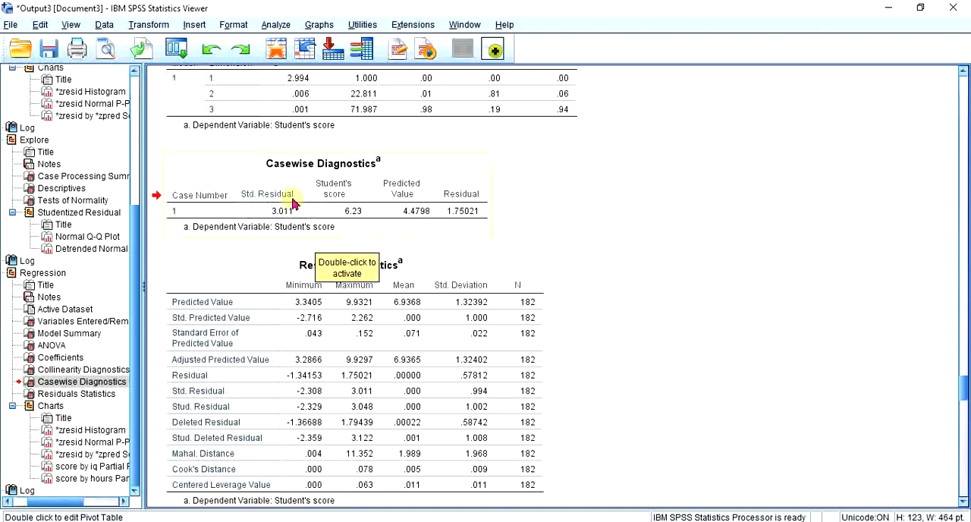
Review the Residuals Statistics table, the standardized residual histogram, the normal P-P plot and the residual scatterplot in the regression output
{"action": "scroll", "coordinate": [295, 204], "scroll_direction": "down", "scroll_amount": 5}
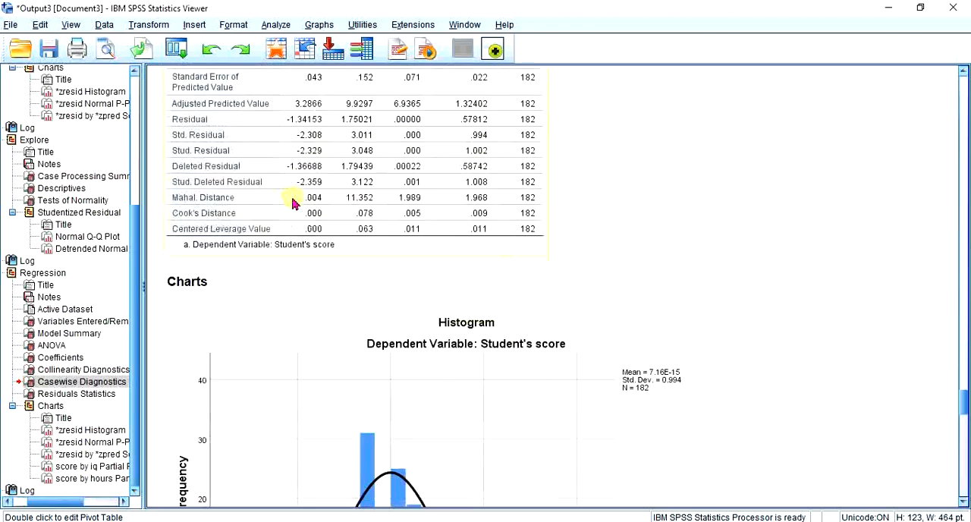
{"action": "scroll", "coordinate": [291, 203], "scroll_direction": "down", "scroll_amount": 5}
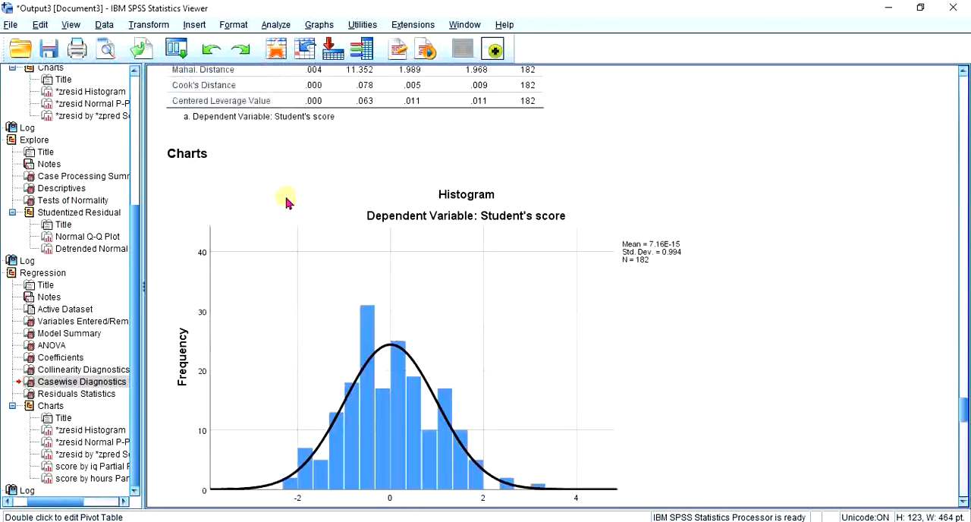
{"action": "scroll", "coordinate": [461, 302], "scroll_direction": "down", "scroll_amount": 2}
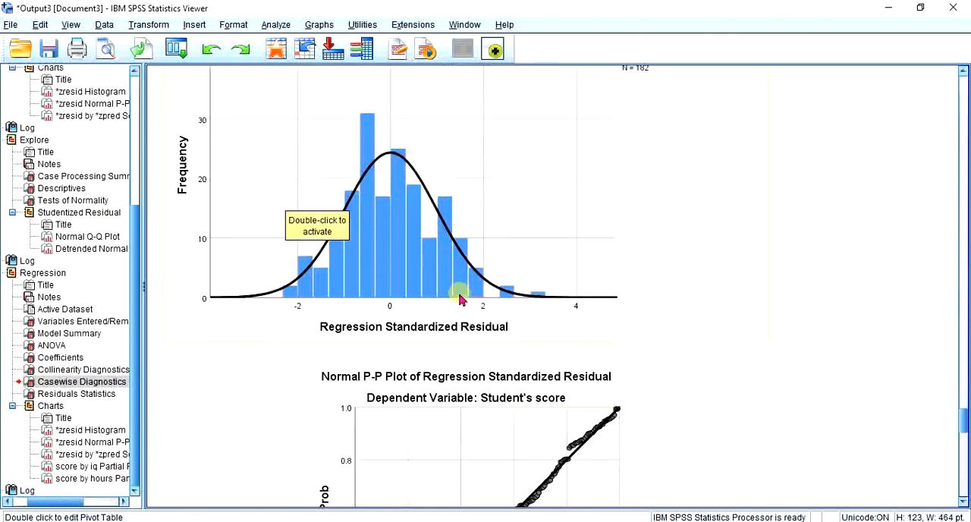
{"action": "scroll", "coordinate": [452, 289], "scroll_direction": "down", "scroll_amount": 4}
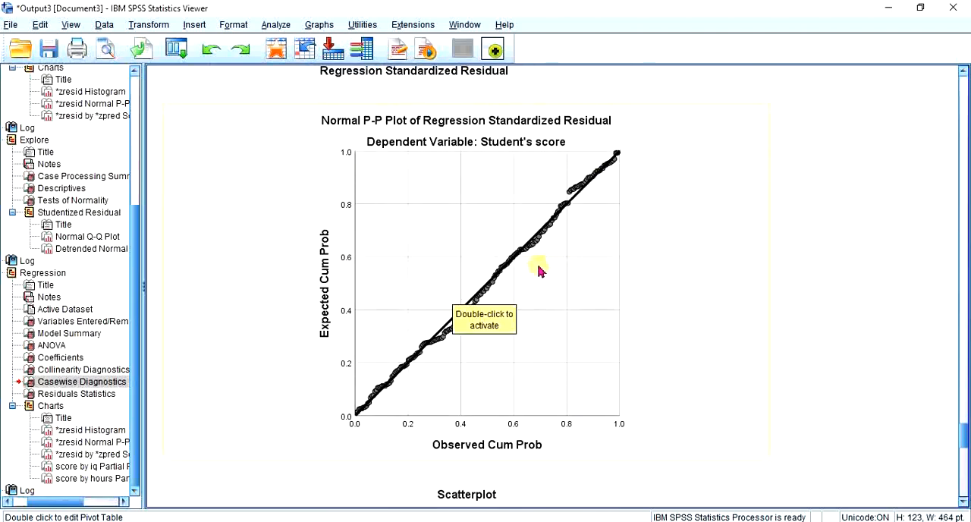
{"action": "scroll", "coordinate": [539, 271], "scroll_direction": "down", "scroll_amount": 7}
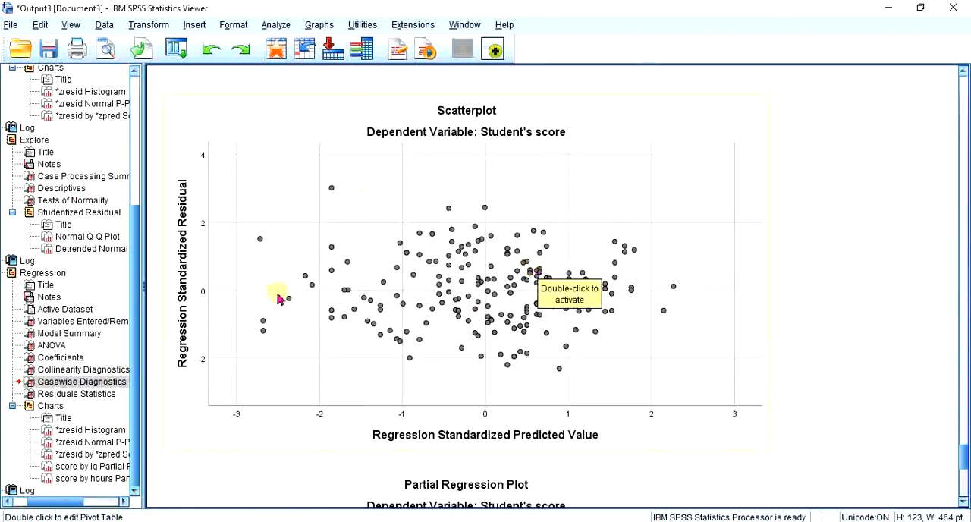
{"action": "scroll", "coordinate": [585, 256], "scroll_direction": "down", "scroll_amount": 9}
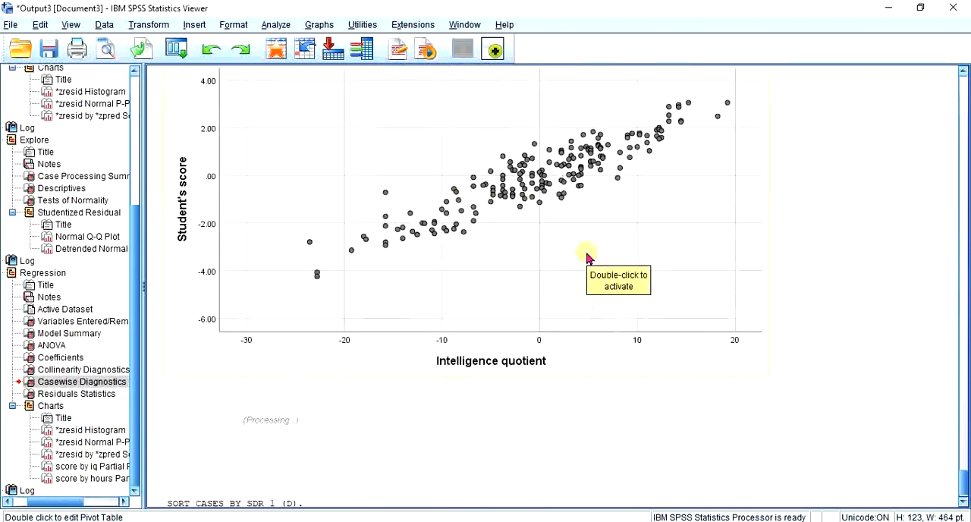
Add a linear fit line at total to the partial regression plot of student's score against intelligence quotient
{"action": "scroll", "coordinate": [649, 285], "scroll_direction": "up", "scroll_amount": 2}
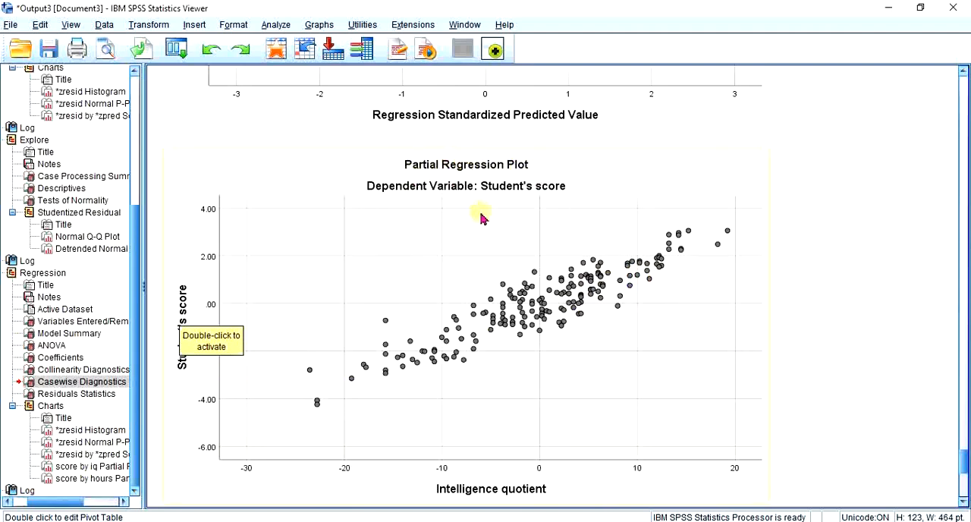
{"action": "scroll", "coordinate": [447, 272], "scroll_direction": "down", "scroll_amount": 1}
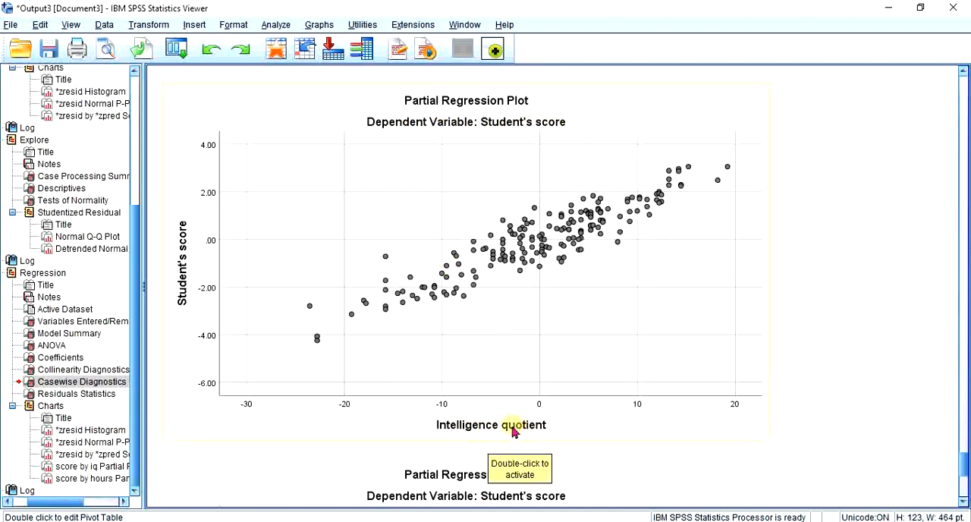
{"action": "left_click", "coordinate": [704, 255]}
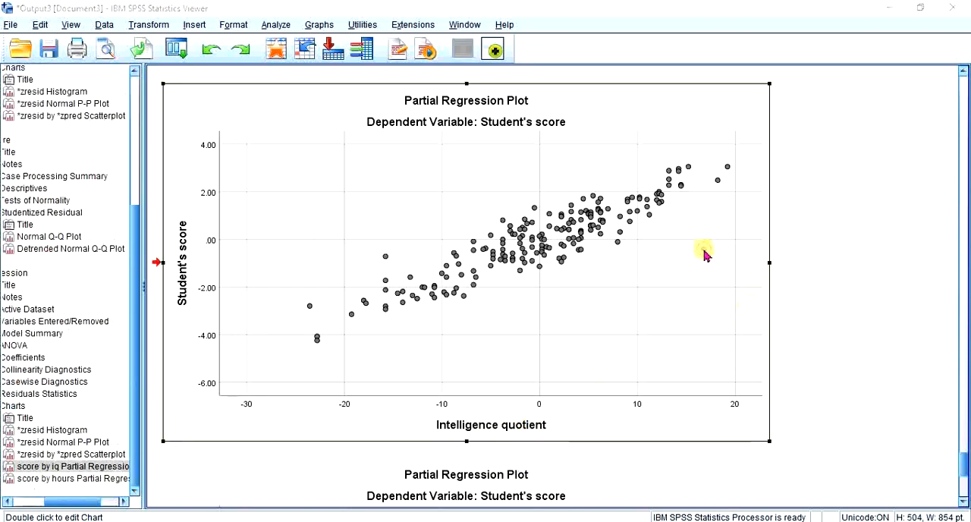
{"action": "double_click", "coordinate": [705, 255]}
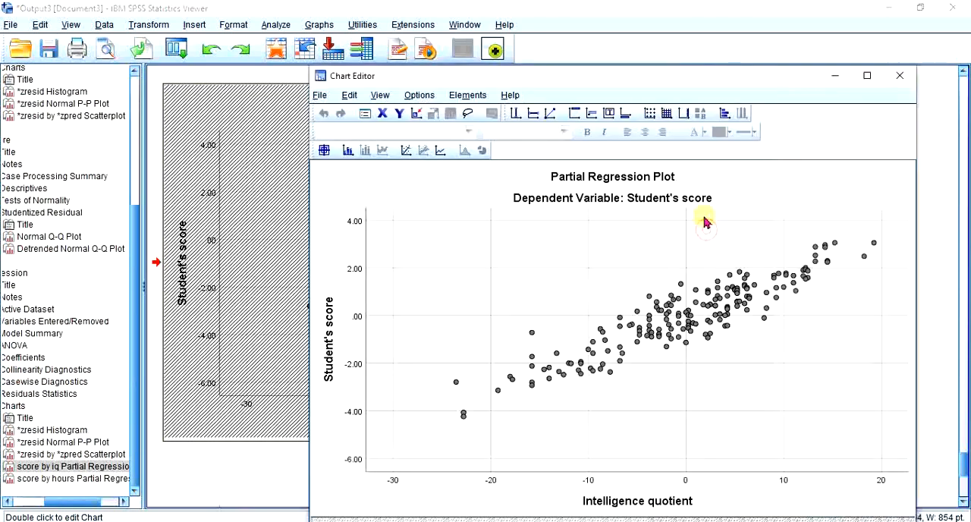
{"action": "left_click", "coordinate": [467, 94]}
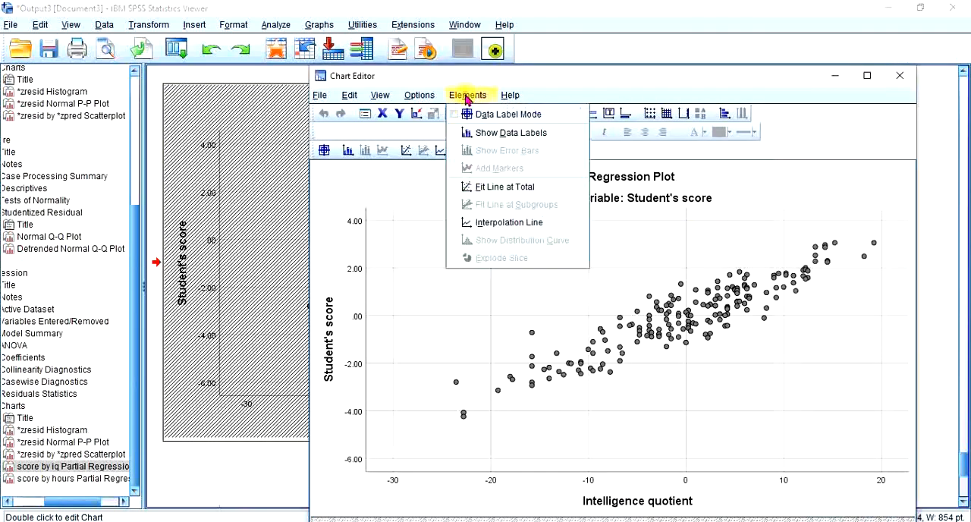
{"action": "left_click", "coordinate": [495, 188]}
{"action": "left_click", "coordinate": [891, 332]}
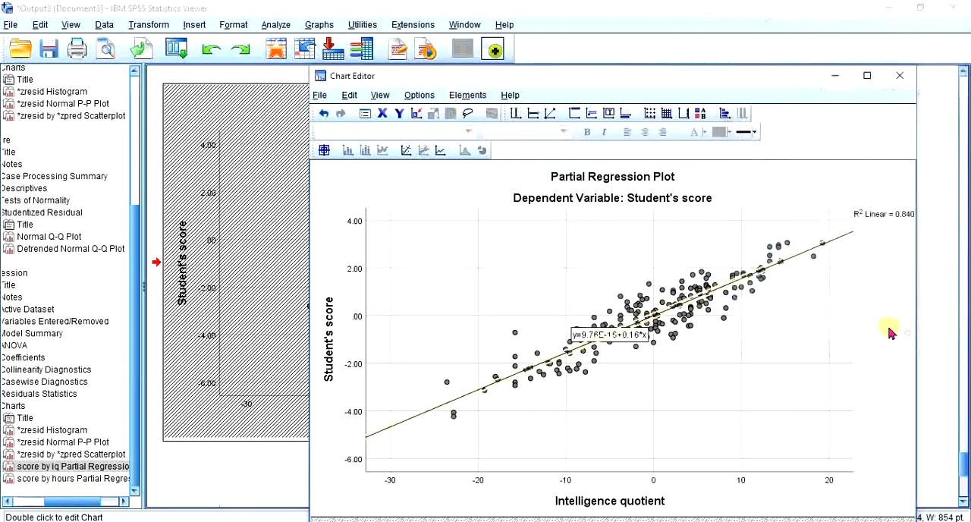
{"action": "left_click", "coordinate": [900, 76]}
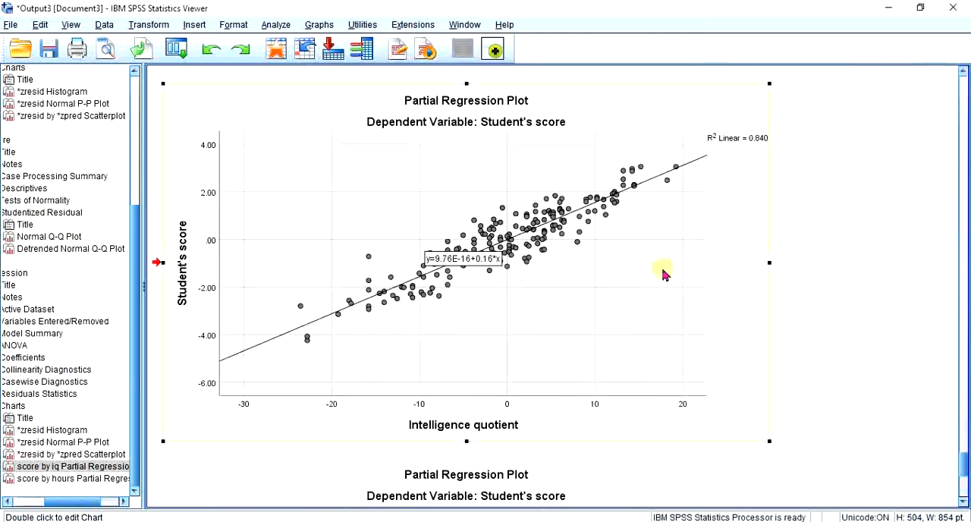
{"action": "left_click", "coordinate": [815, 281]}
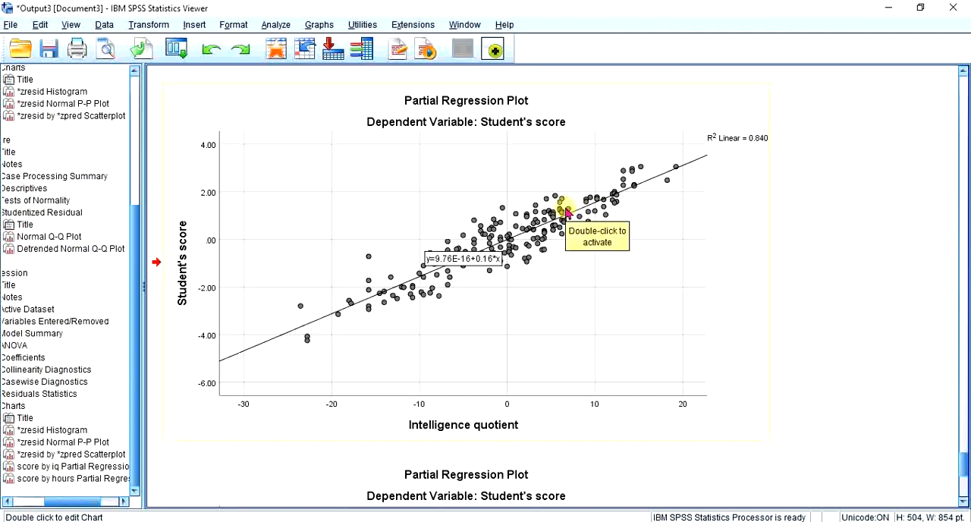
Add a linear fit line at total to the partial regression plot of student's score against hours of study
{"action": "scroll", "coordinate": [567, 212], "scroll_direction": "down", "scroll_amount": 6}
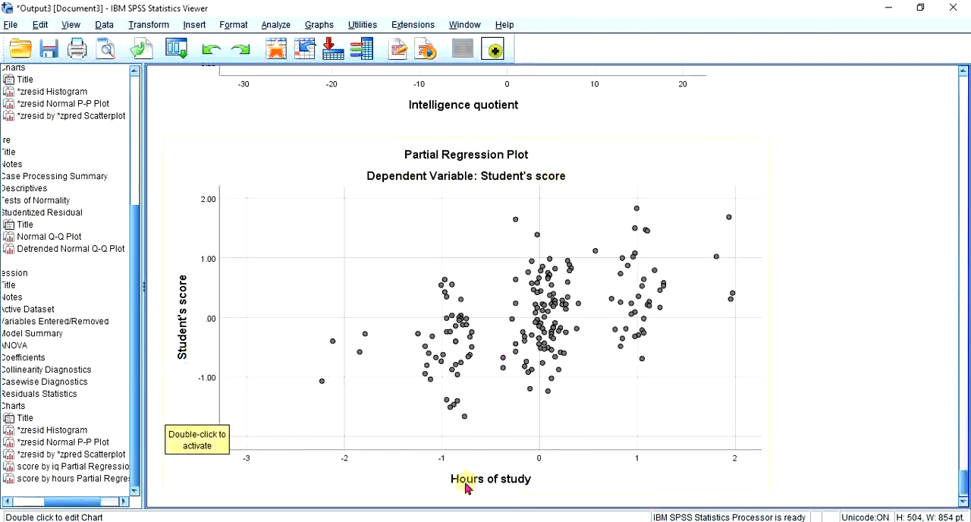
{"action": "double_click", "coordinate": [688, 372]}
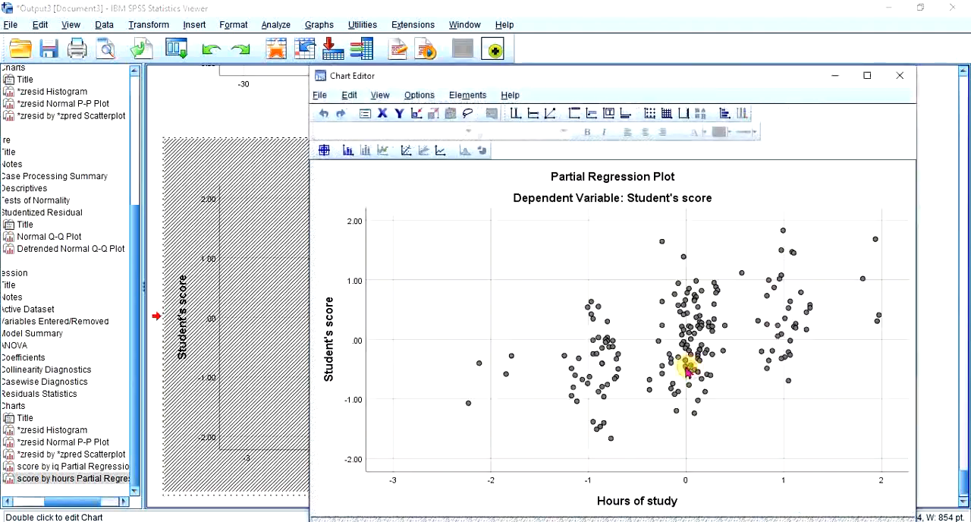
{"action": "left_click", "coordinate": [466, 95]}
{"action": "left_click", "coordinate": [495, 188]}
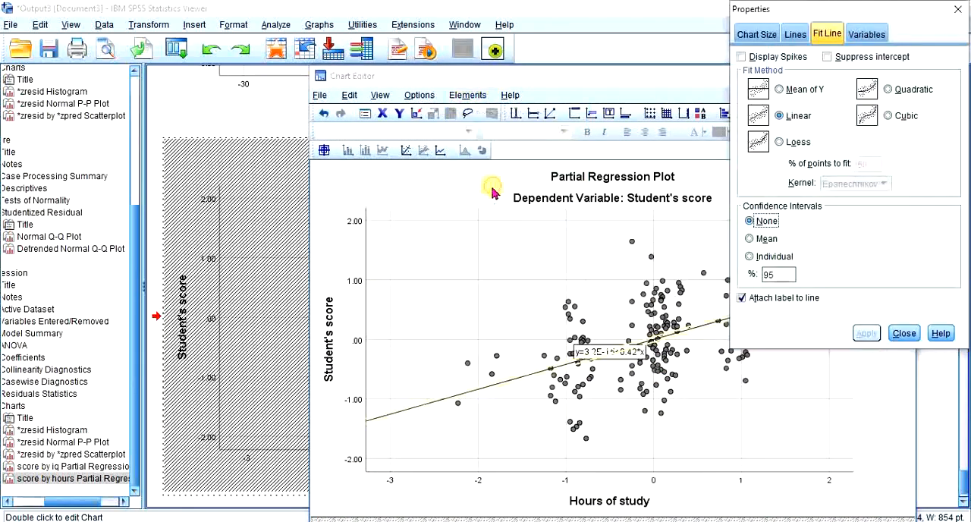
{"action": "left_click", "coordinate": [905, 334]}
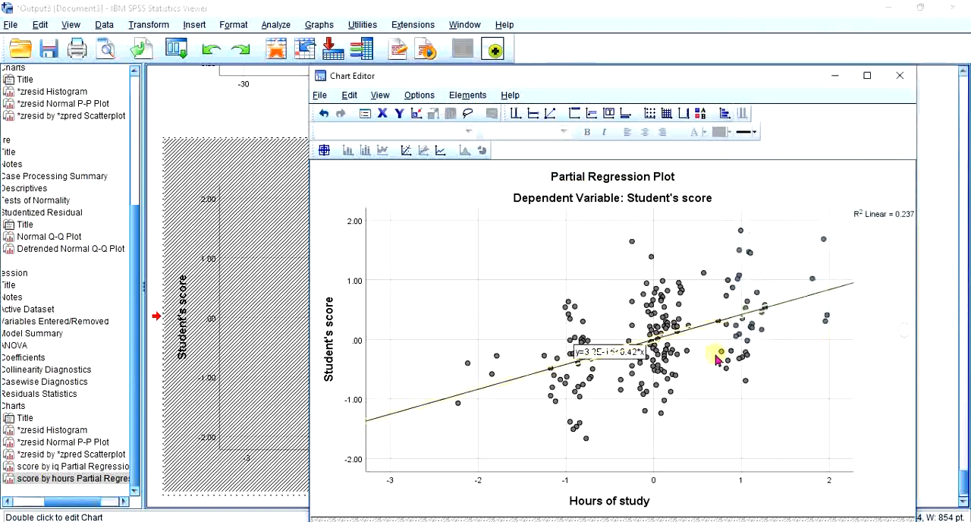
{"action": "left_click", "coordinate": [906, 78]}
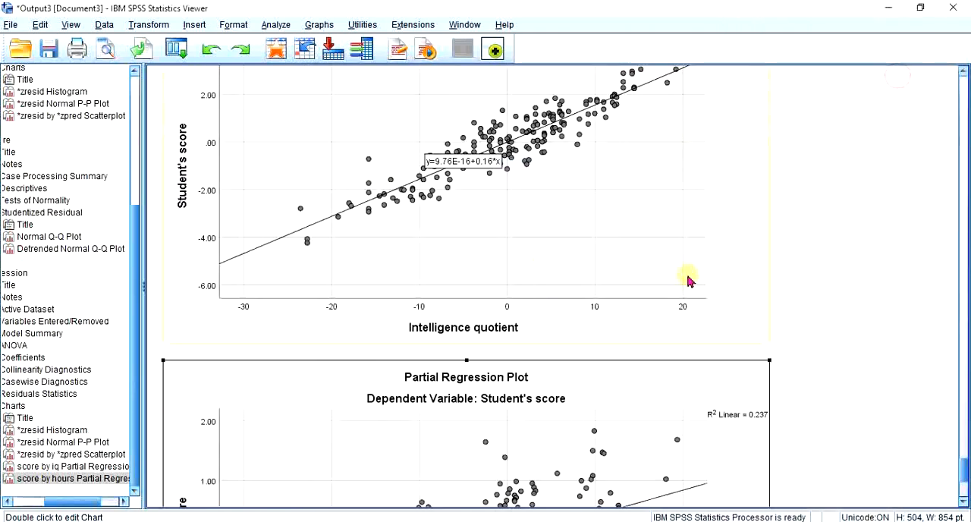
{"action": "scroll", "coordinate": [683, 292], "scroll_direction": "down", "scroll_amount": 5}
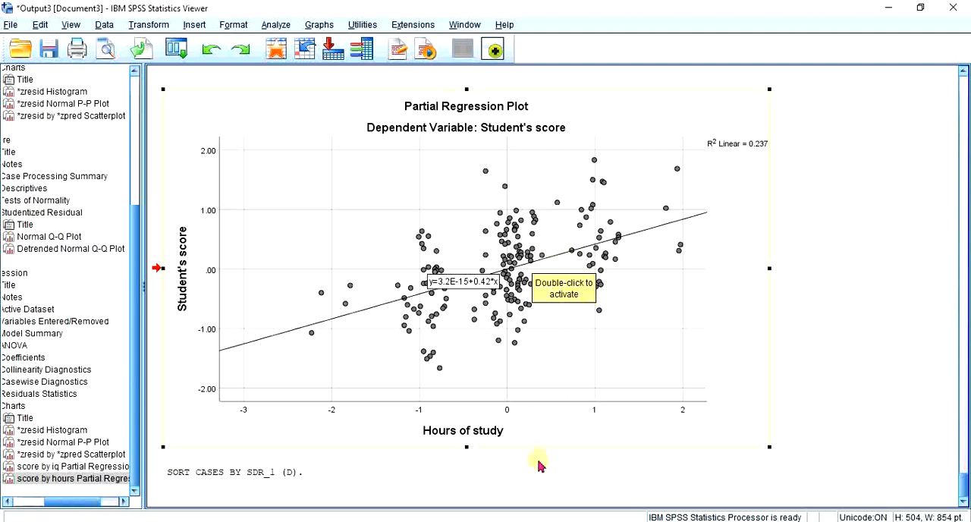
Switch to the 2.Multiple regression presentation in PowerPoint and open slide 6 with the two partial regression plots
{"action": "left_click", "coordinate": [465, 521]}
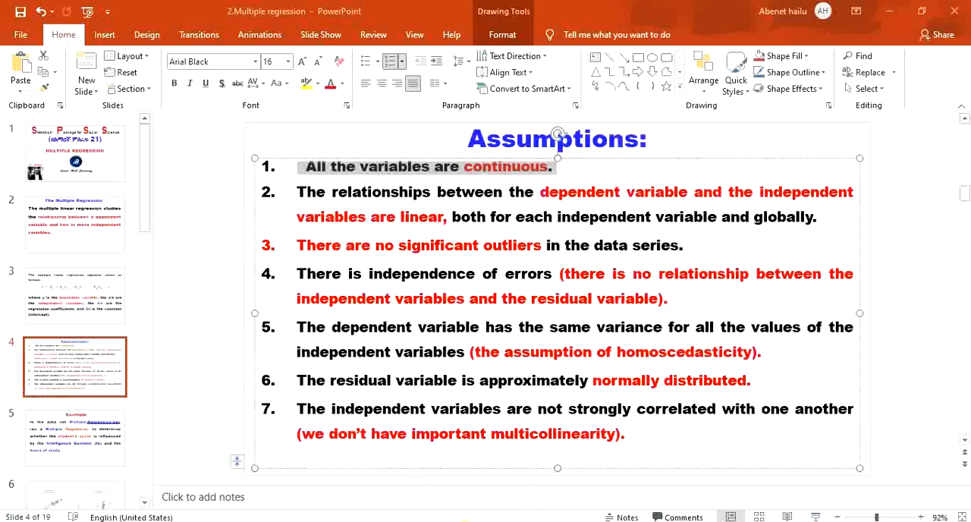
{"action": "scroll", "coordinate": [109, 399], "scroll_direction": "down", "scroll_amount": 1}
{"action": "left_click", "coordinate": [52, 382]}
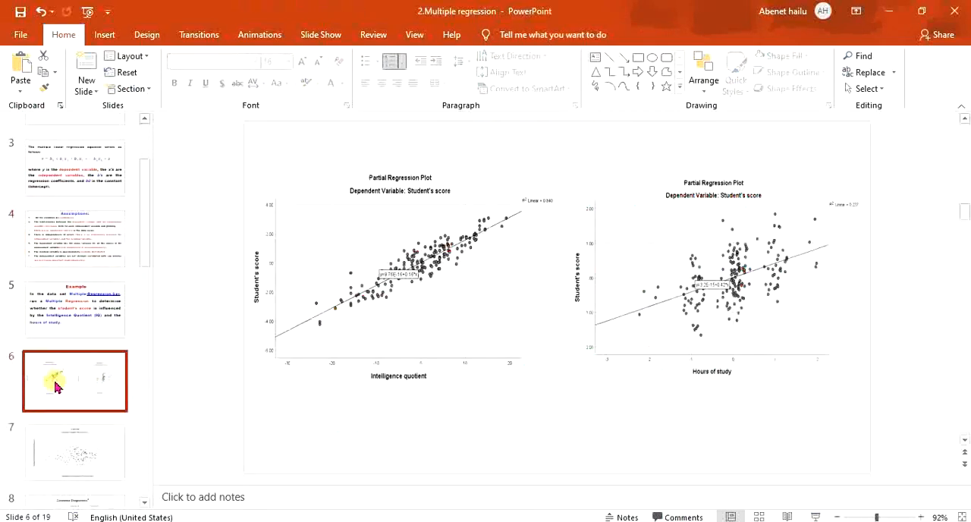
Move the intelligence quotient plot slightly up and right and the hours of study plot slightly up, and start the slide show from slide 6
{"action": "left_click", "coordinate": [524, 266]}
{"action": "left_click", "coordinate": [625, 260]}
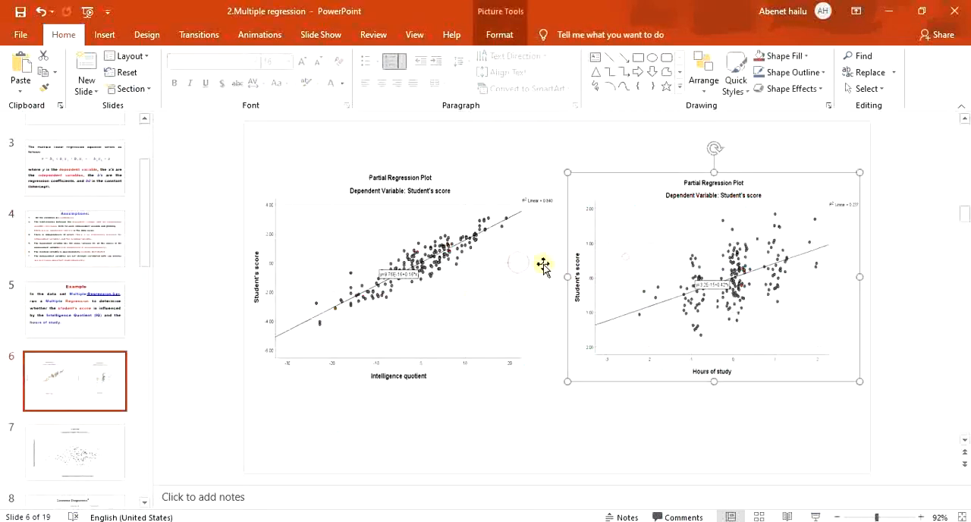
{"action": "left_click", "coordinate": [481, 269]}
{"action": "left_click_drag", "start_coordinate": [481, 270], "coordinate": [490, 264]}
{"action": "left_click", "coordinate": [629, 262]}
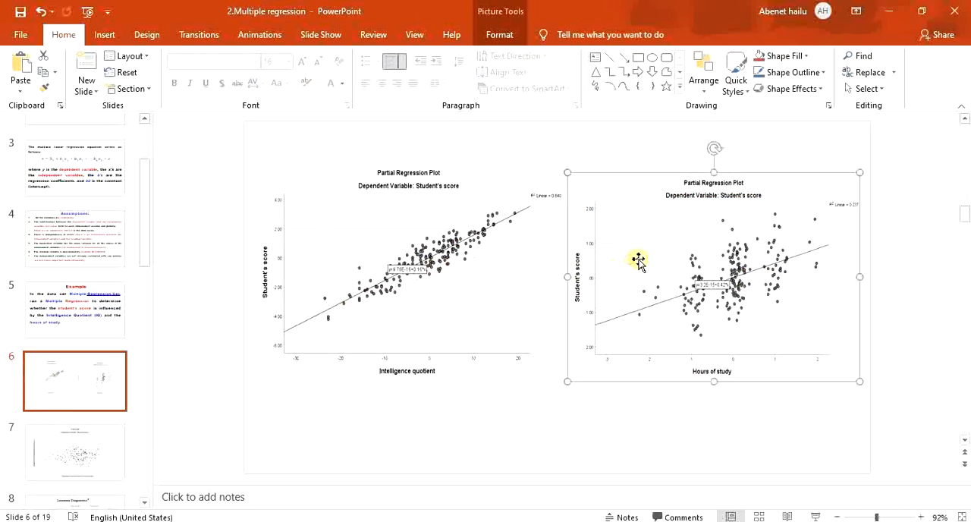
{"action": "left_click_drag", "start_coordinate": [637, 264], "coordinate": [636, 259]}
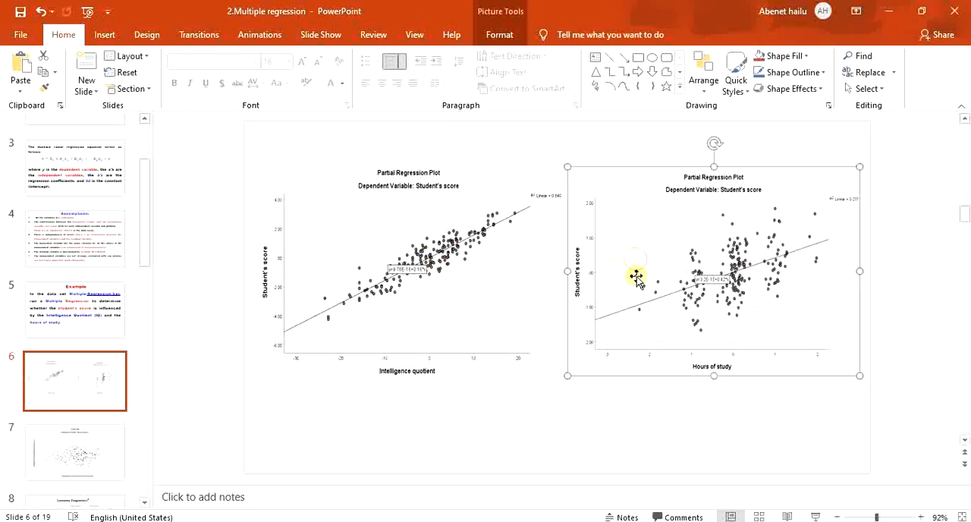
{"action": "left_click", "coordinate": [816, 517]}
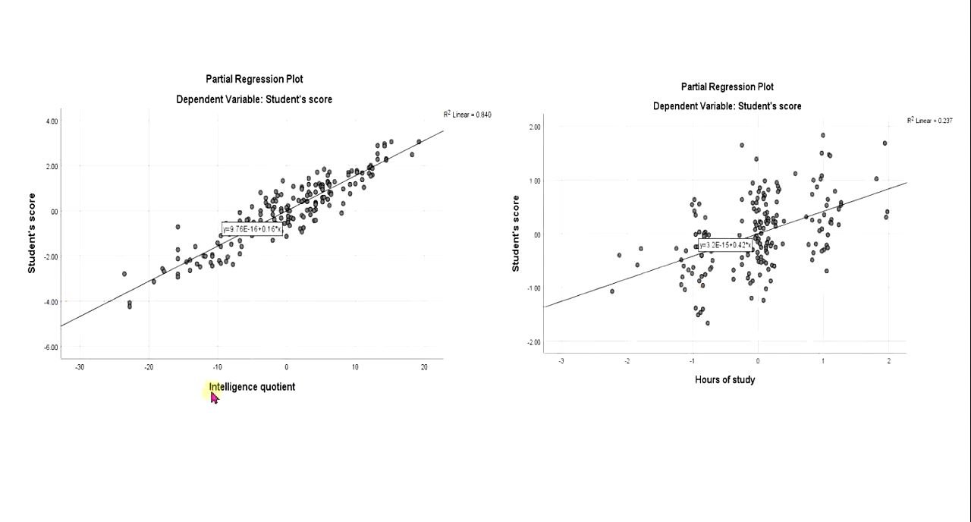